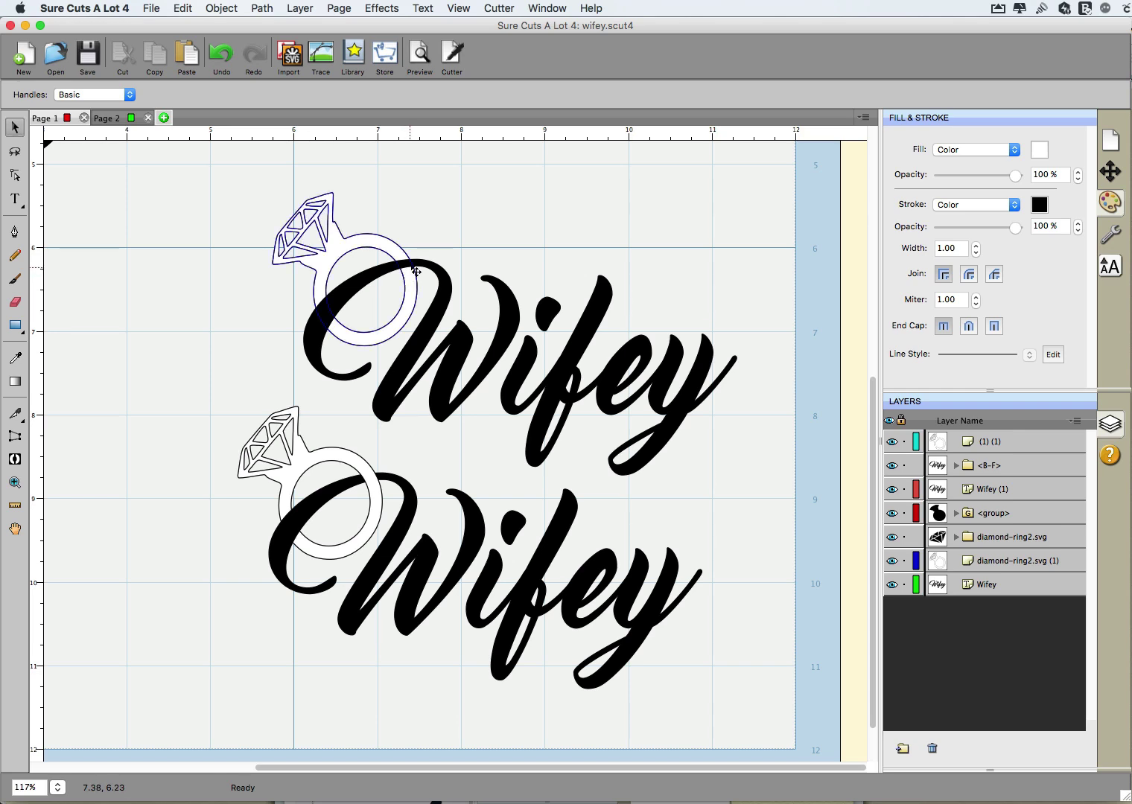
# Switch to Page 2 and copy the Wifey text.
pyautogui.click(393, 280)
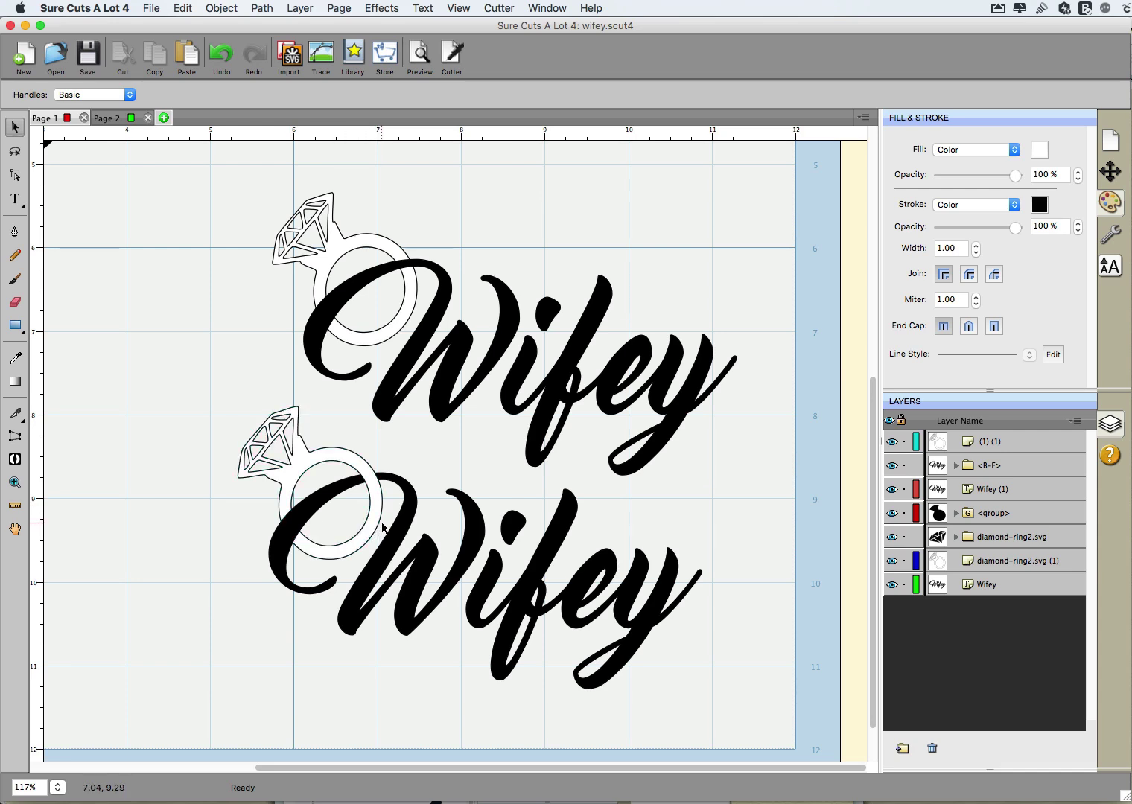
pyautogui.doubleClick(120, 120)
pyautogui.click(706, 444)
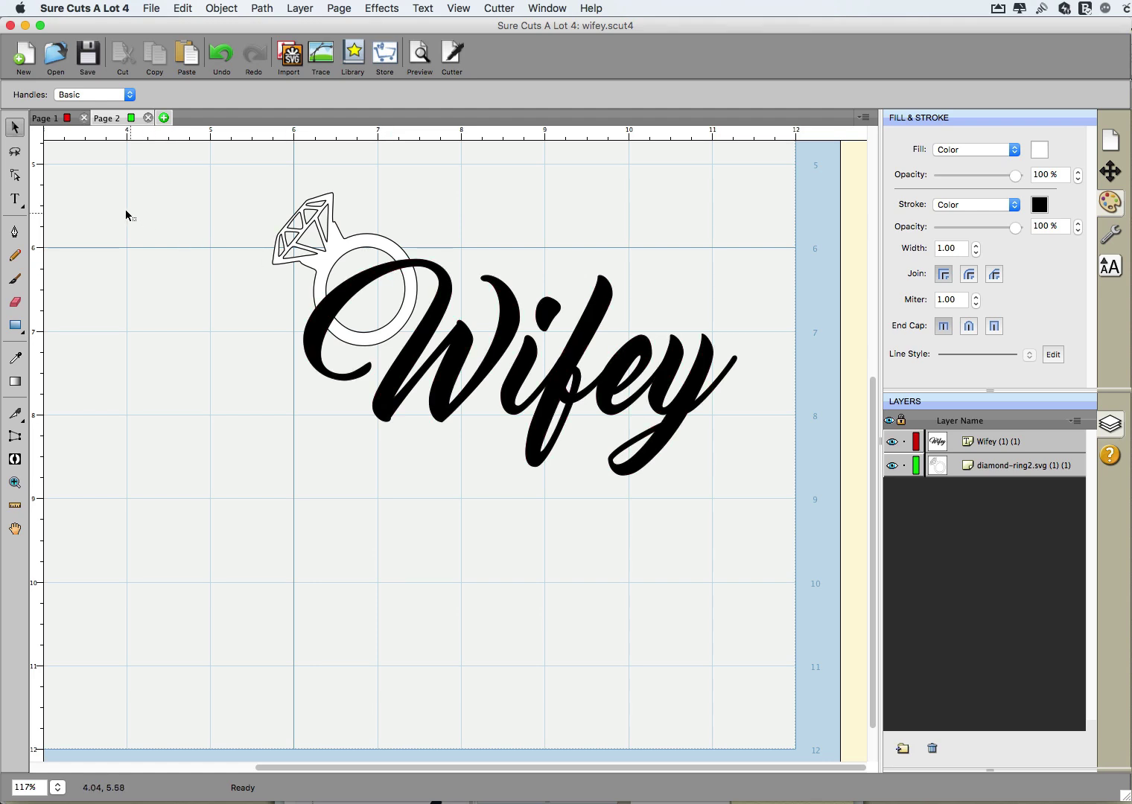
pyautogui.click(411, 299)
pyautogui.click(430, 284)
pyautogui.click(453, 302)
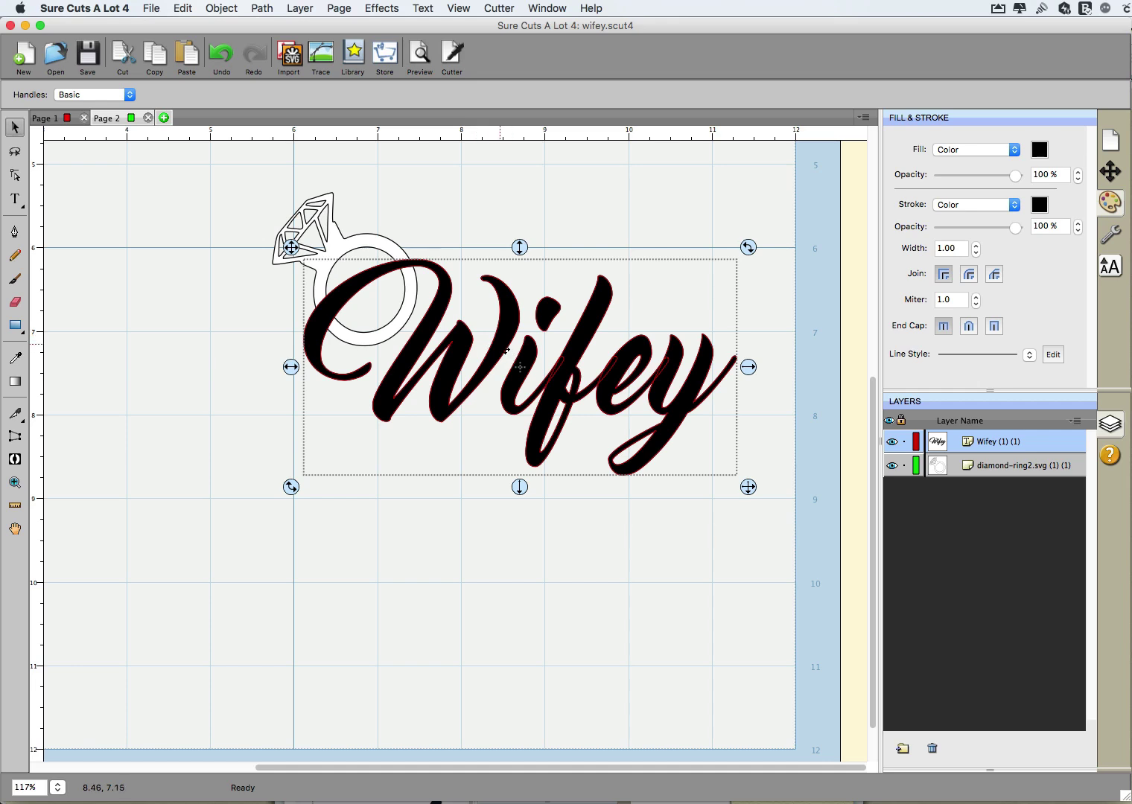
pyautogui.click(157, 57)
# Slice diagonally through the W's curved left stroke inside the ring with the Knife tool.
pyautogui.click(22, 417)
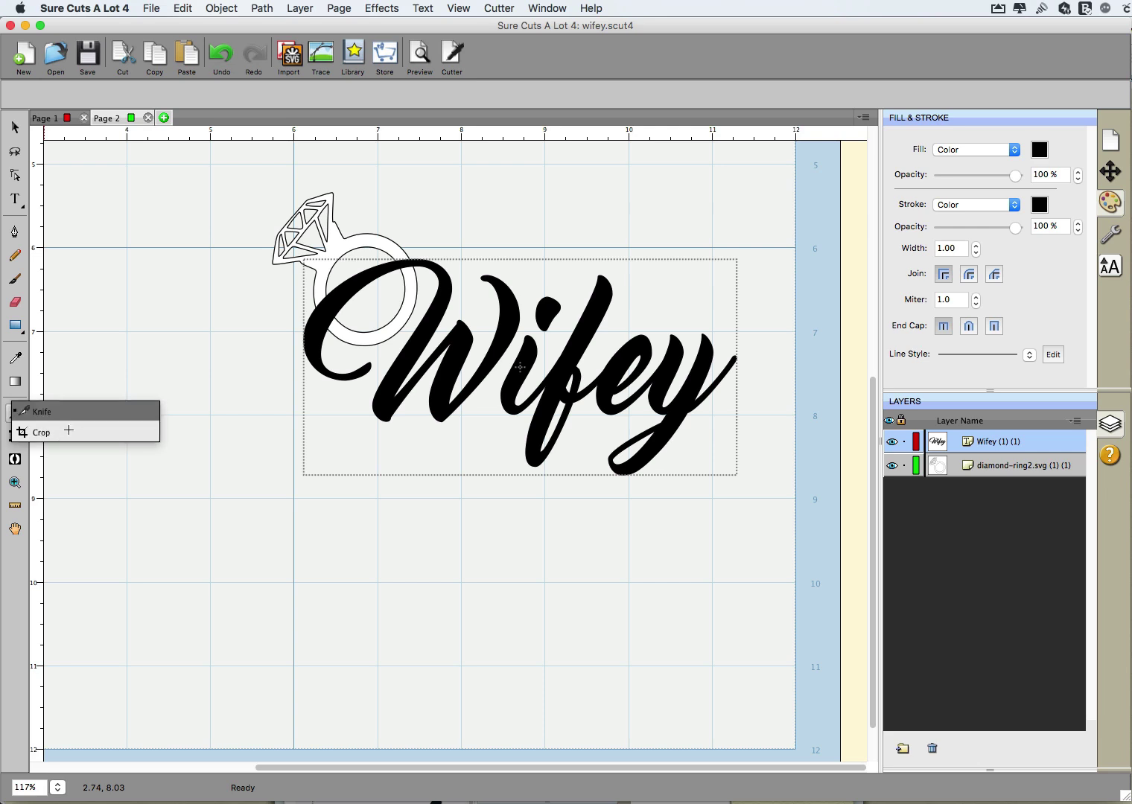
pyautogui.click(67, 411)
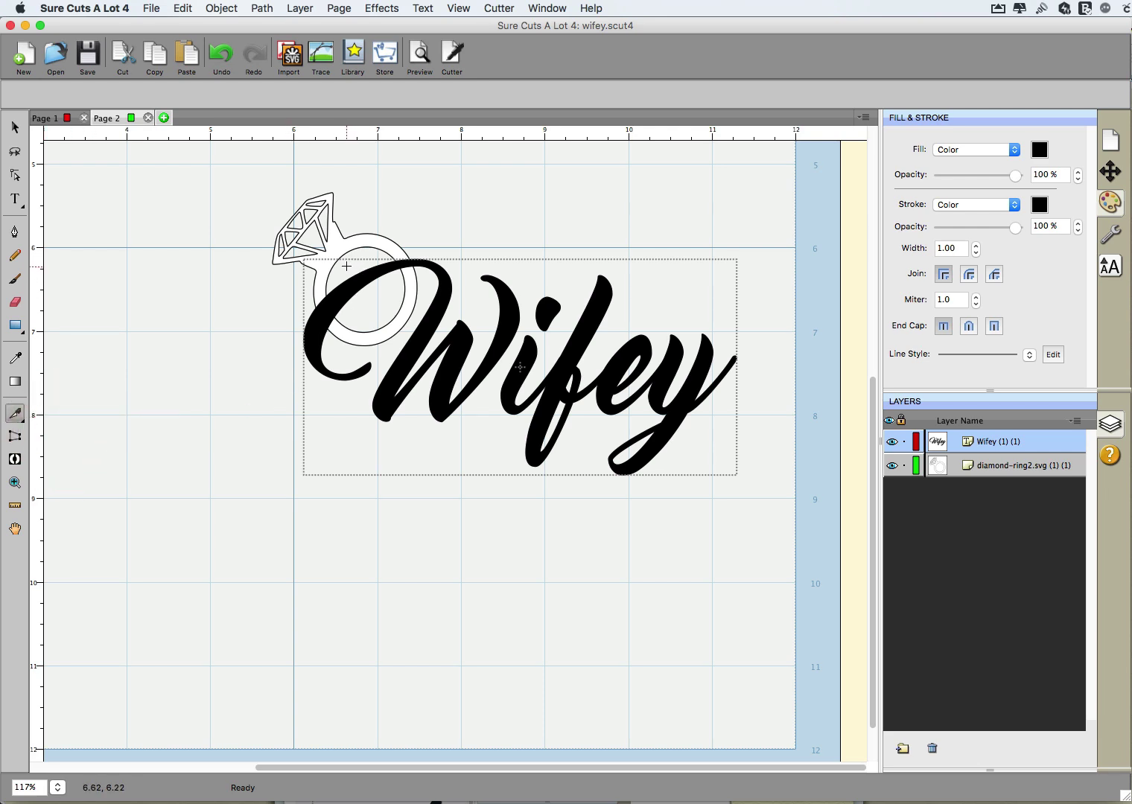
pyautogui.moveTo(345, 262); pyautogui.dragTo(378, 317)
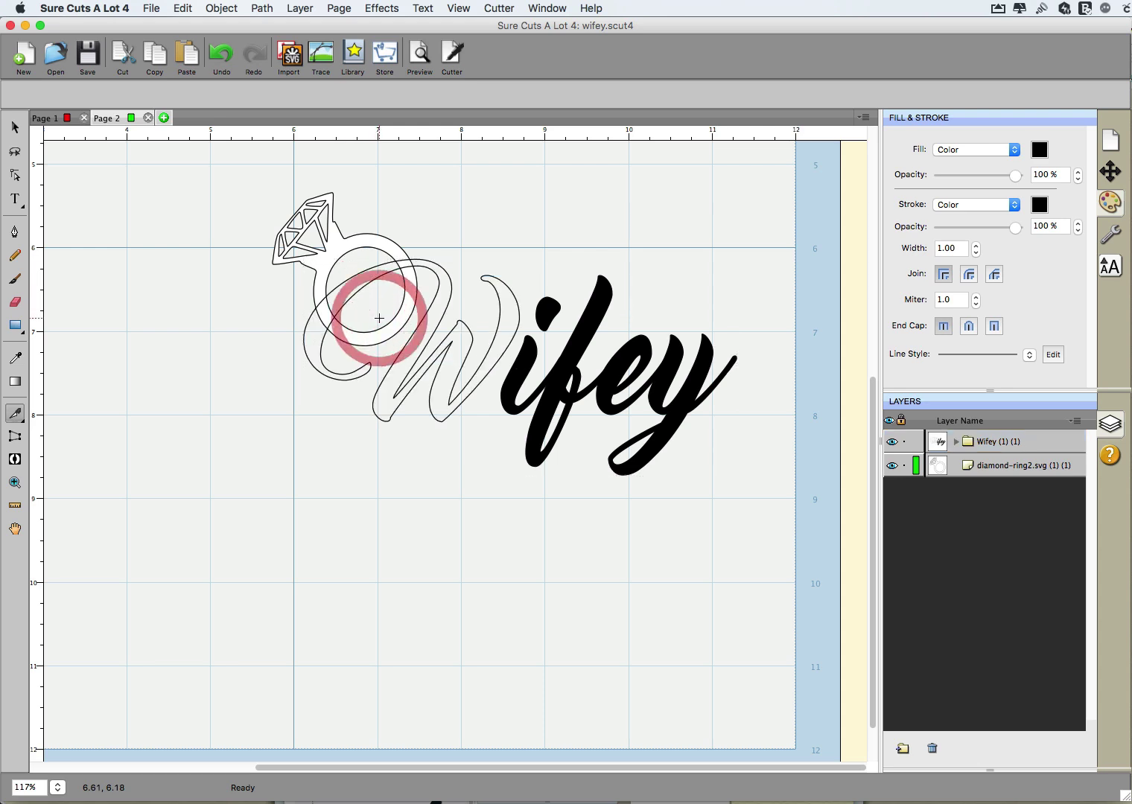
# Select the cut-off left piece of the W and close its path.
pyautogui.click(15, 128)
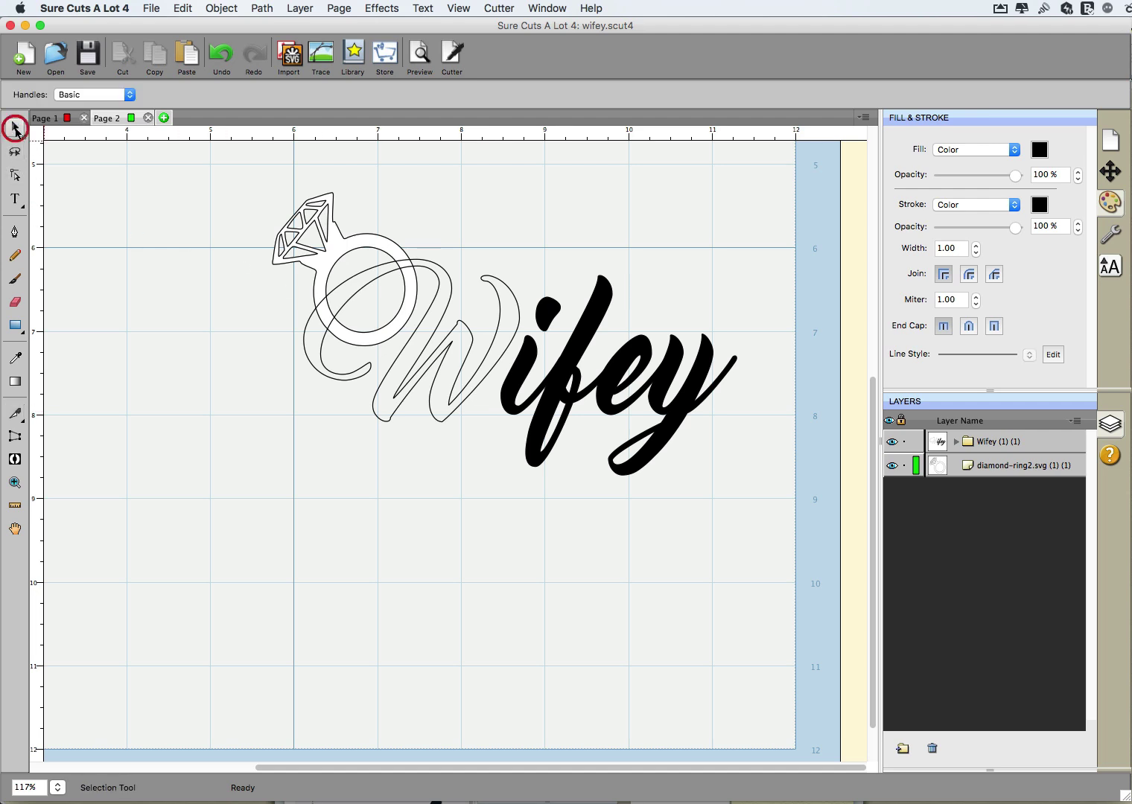
pyautogui.click(345, 308)
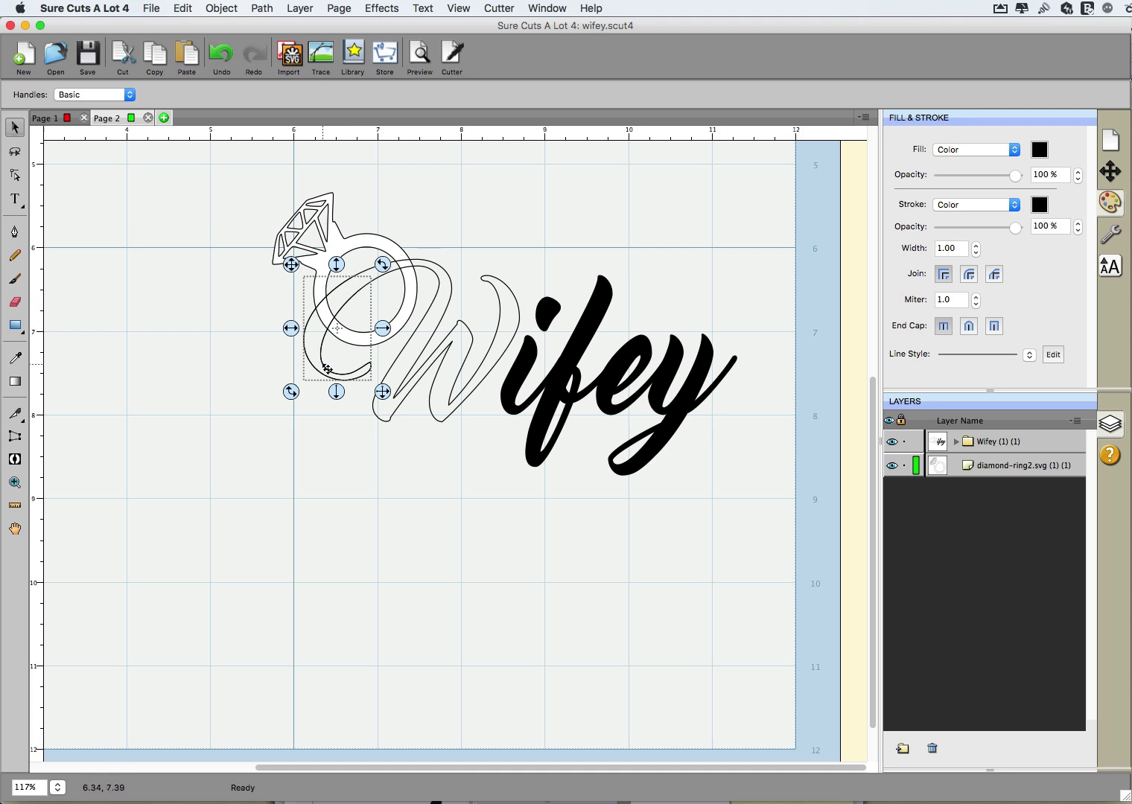
pyautogui.rightClick(348, 298)
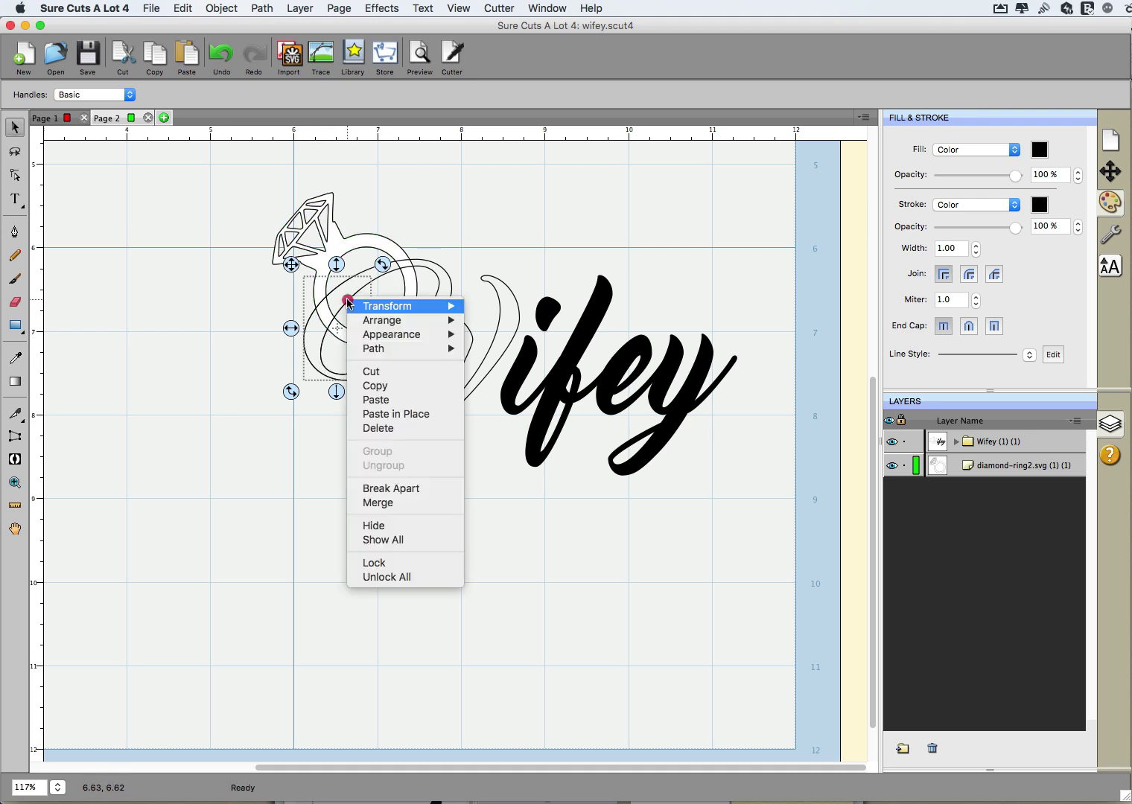
pyautogui.moveTo(399, 354)
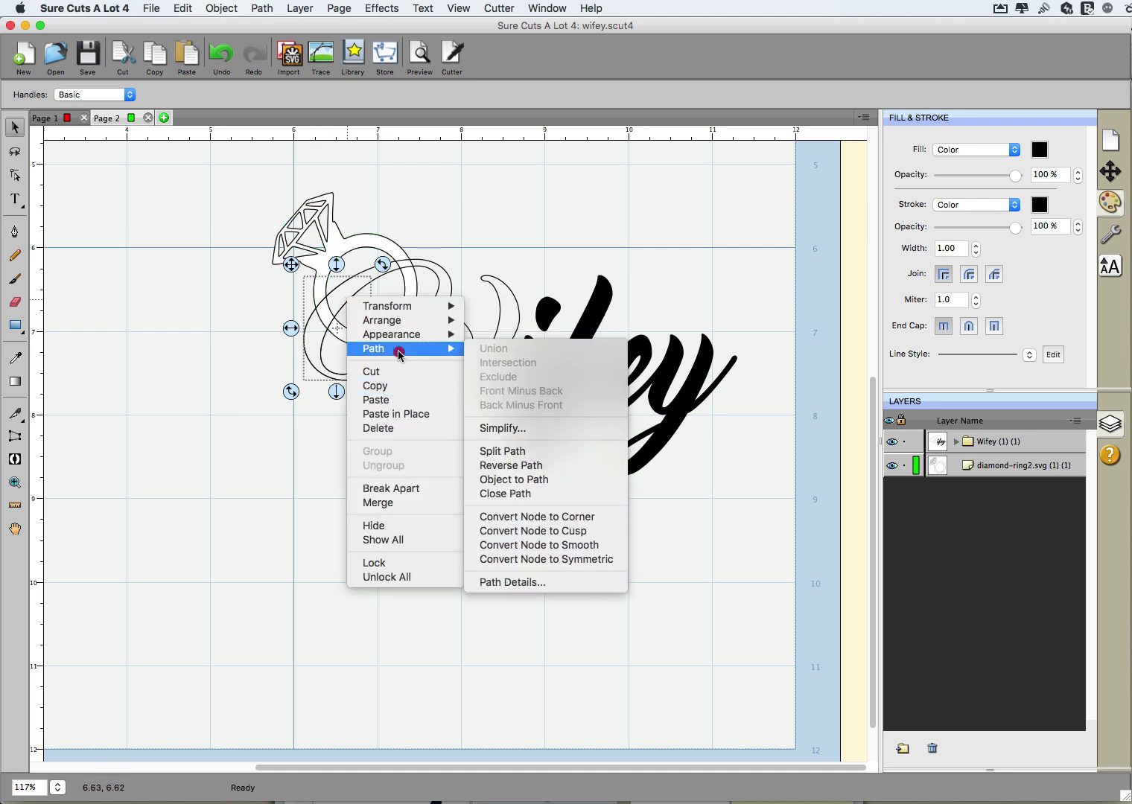
pyautogui.click(524, 495)
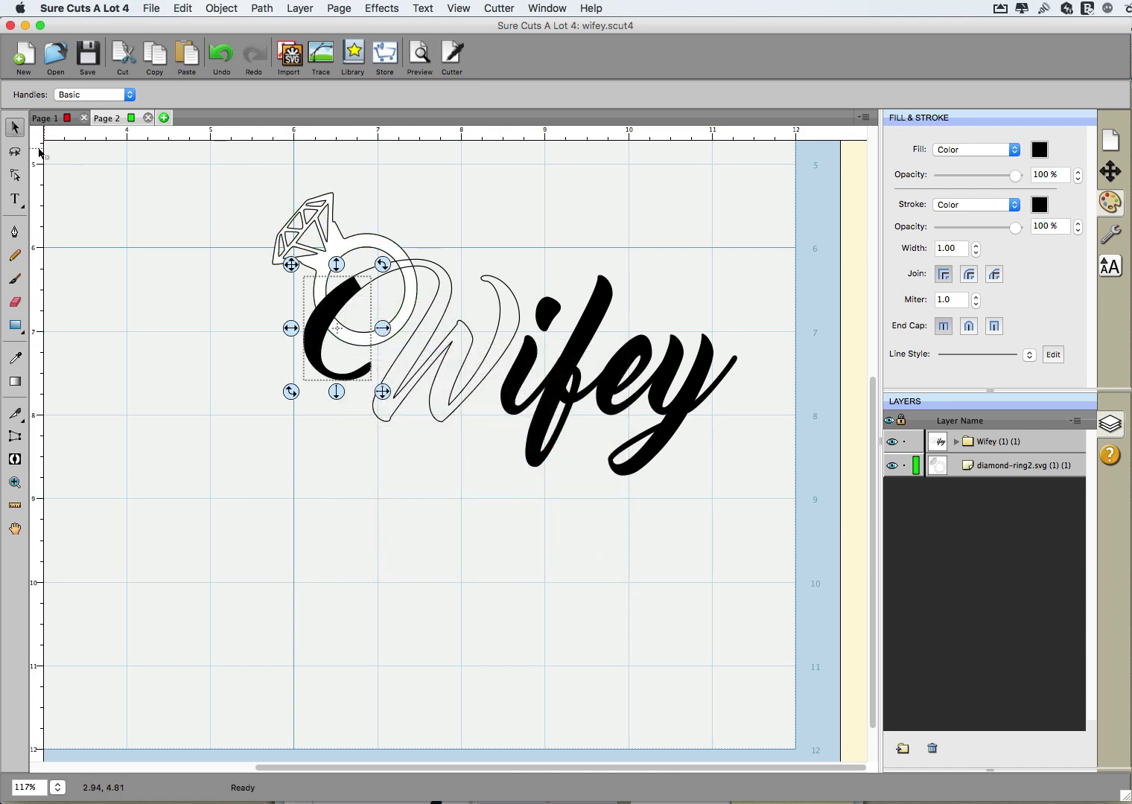
# Subtract the closed left W piece from the diamond ring using Back Minus Front.
pyautogui.click(14, 127)
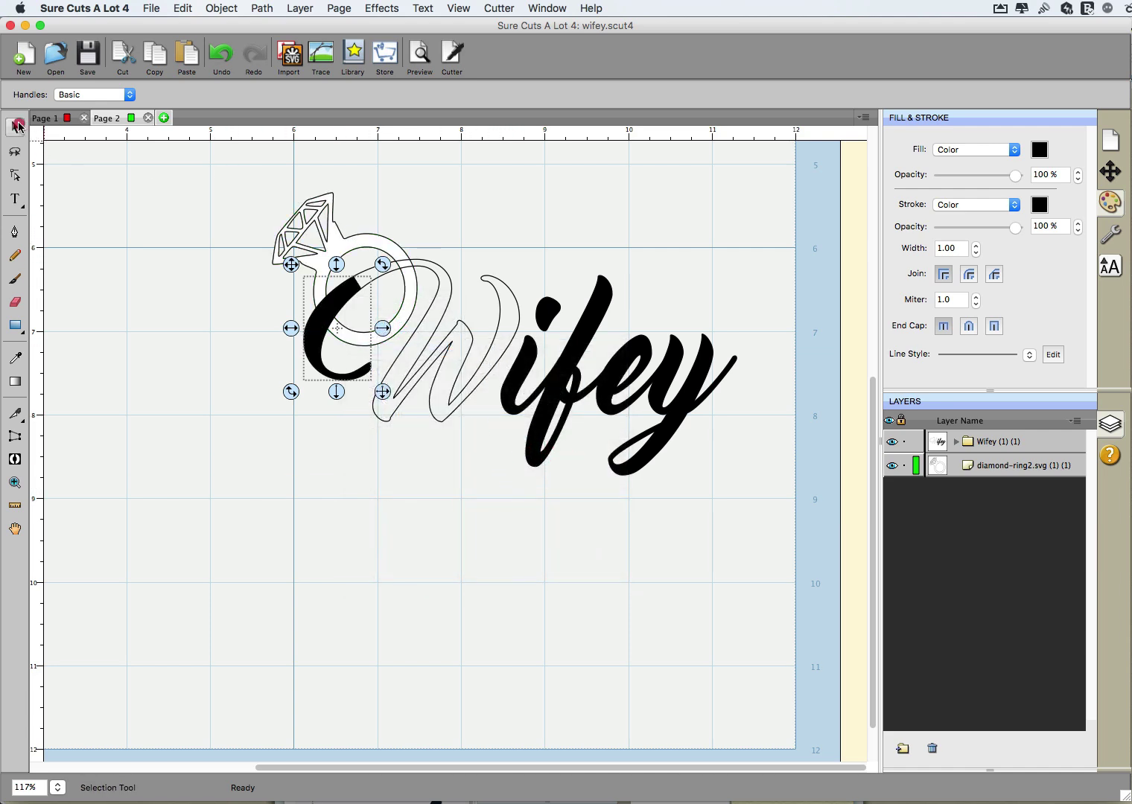
pyautogui.click(314, 221)
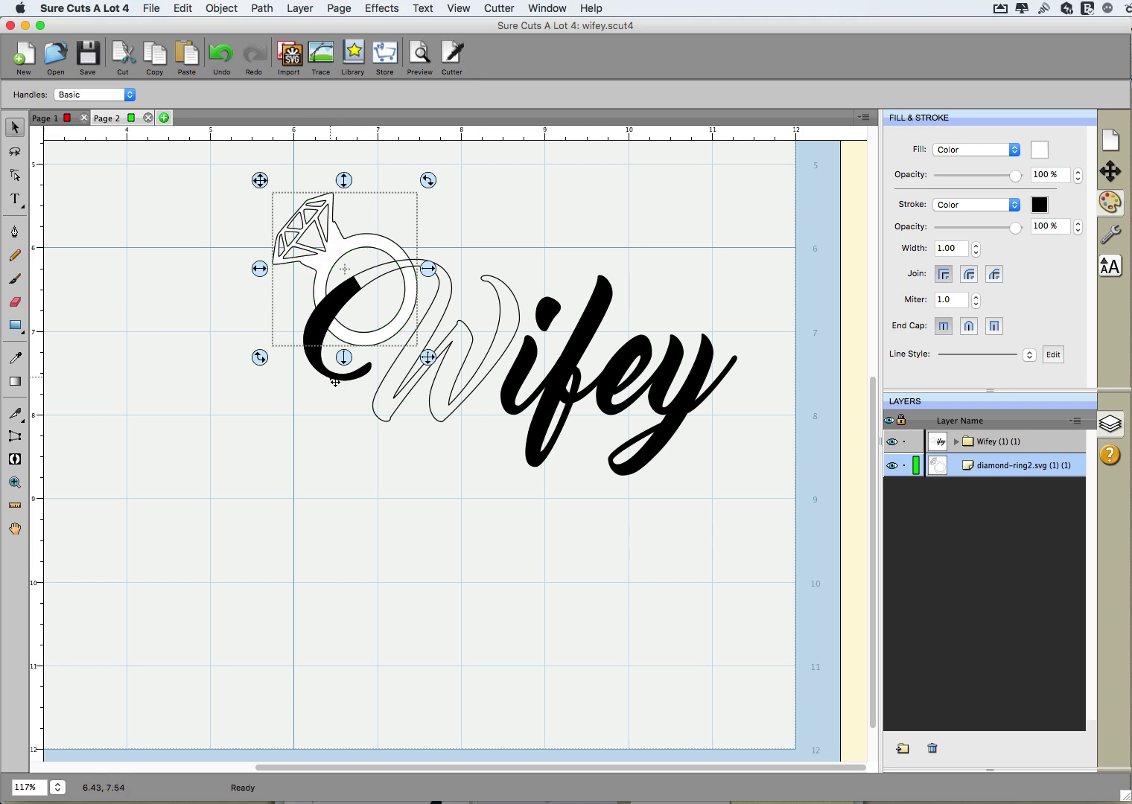
pyautogui.click(316, 253)
pyautogui.click(940, 441)
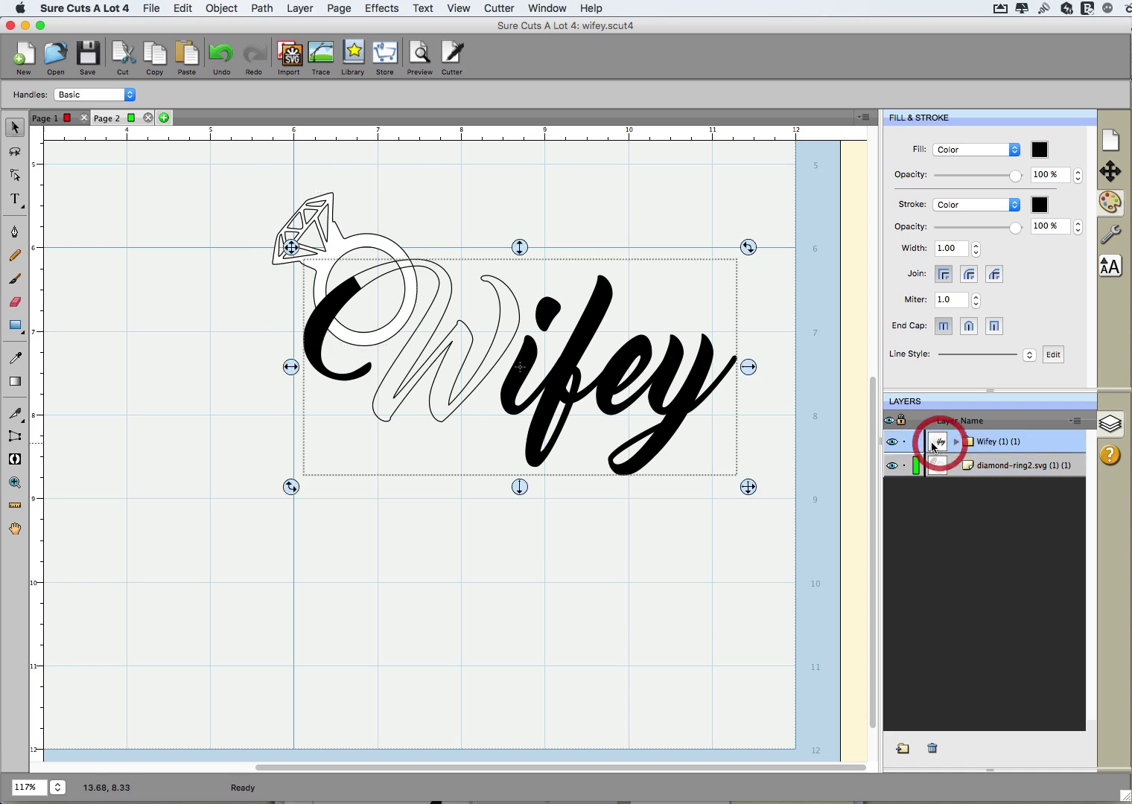
pyautogui.click(226, 233)
pyautogui.click(311, 226)
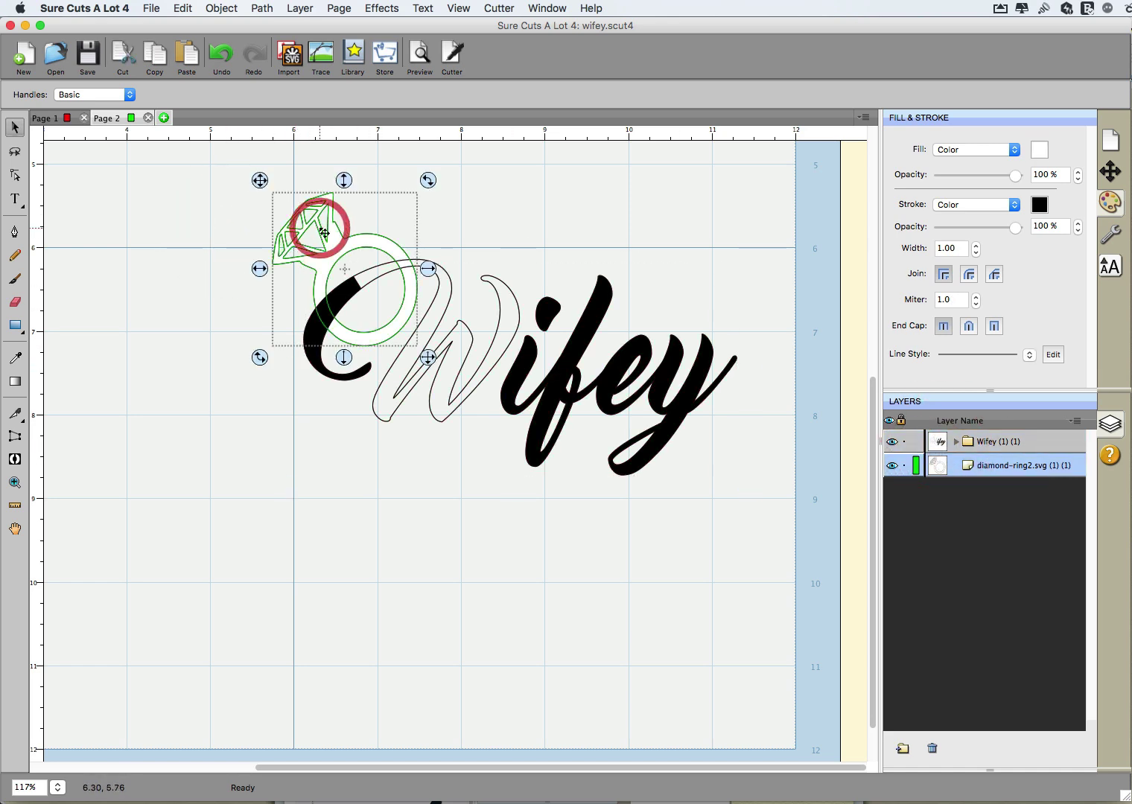
pyautogui.keyDown('shift'); pyautogui.click(325, 365); pyautogui.keyUp('shift')
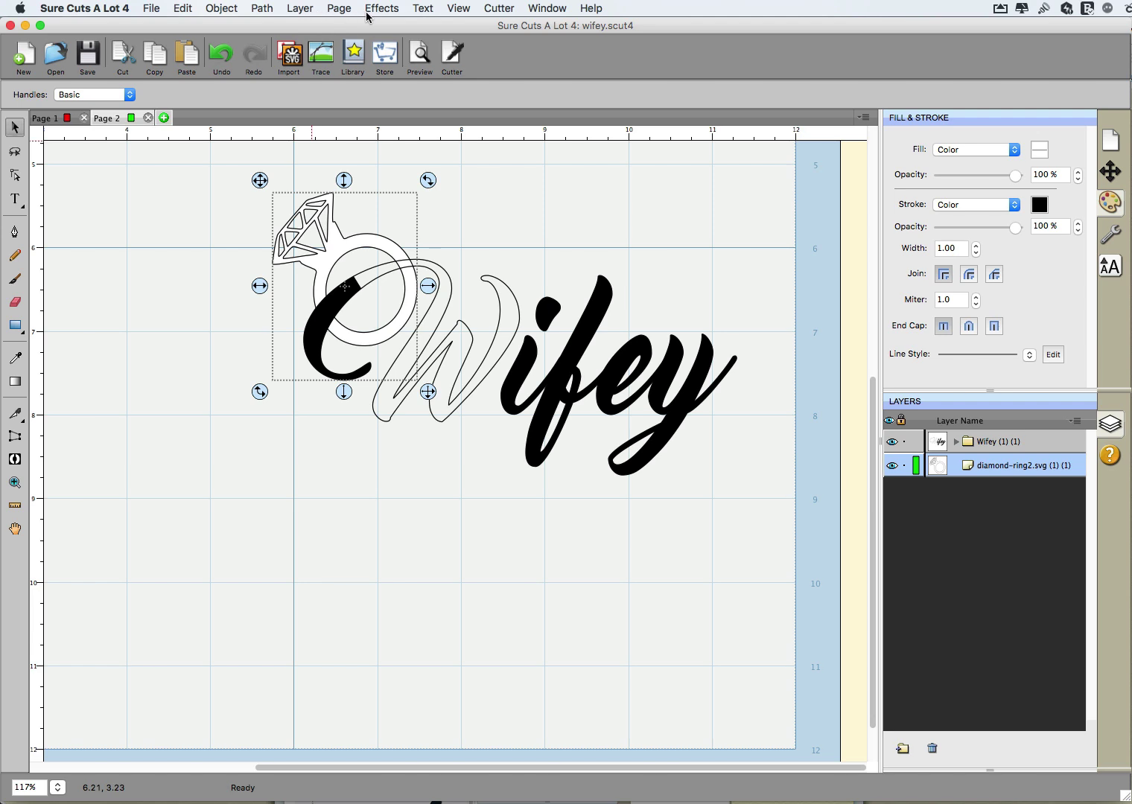
pyautogui.click(265, 8)
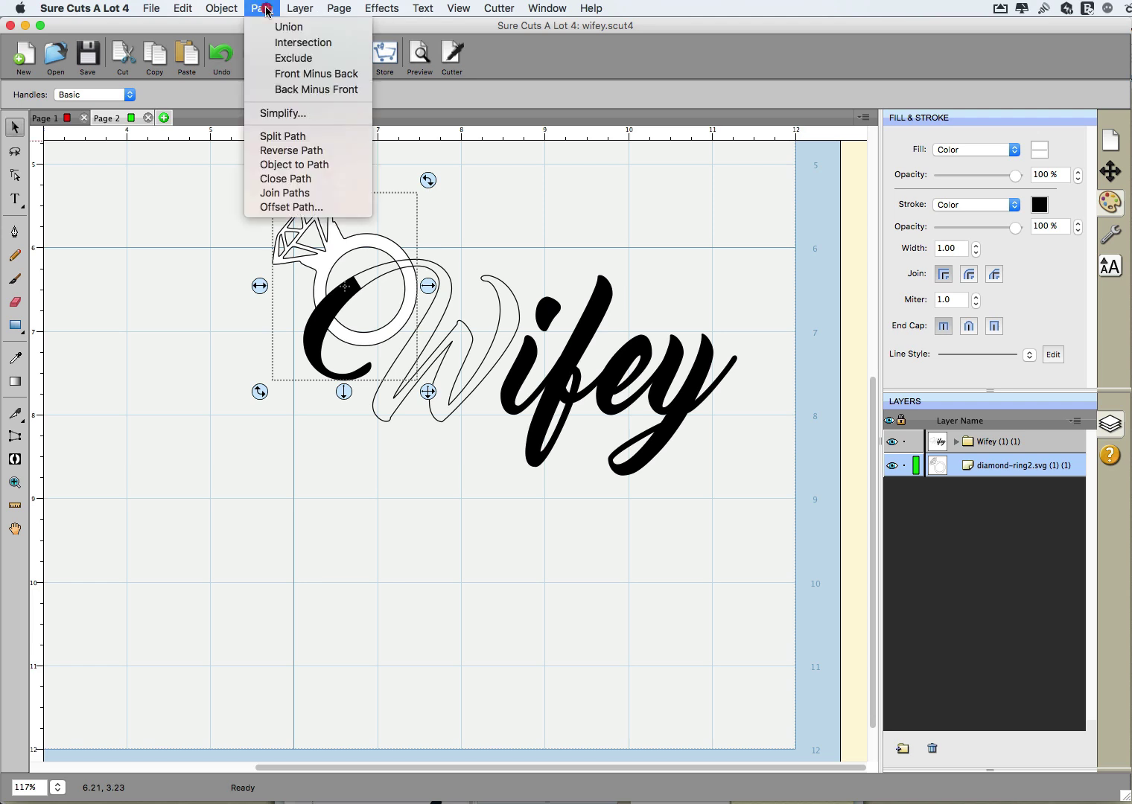
pyautogui.click(288, 92)
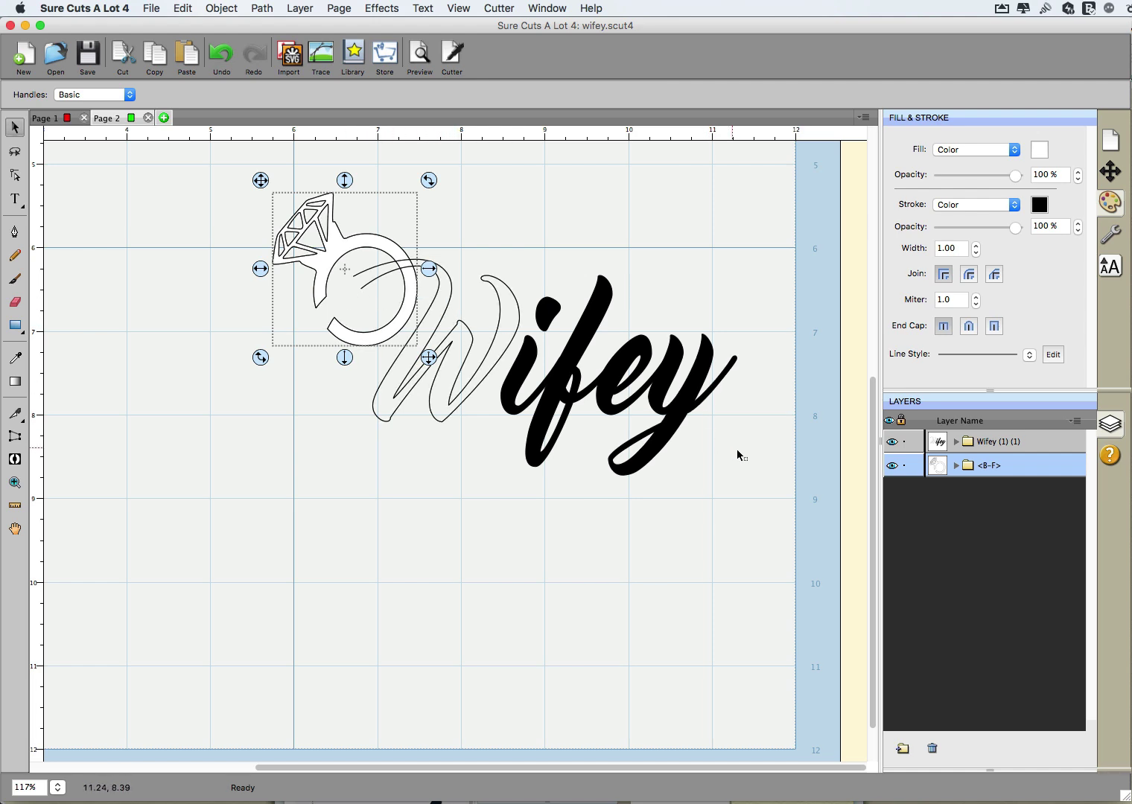
# Delete the leftover "ifey" letters and the remaining W outline, and paste the copied Wifey text in place.
pyautogui.moveTo(766, 536); pyautogui.dragTo(420, 219)
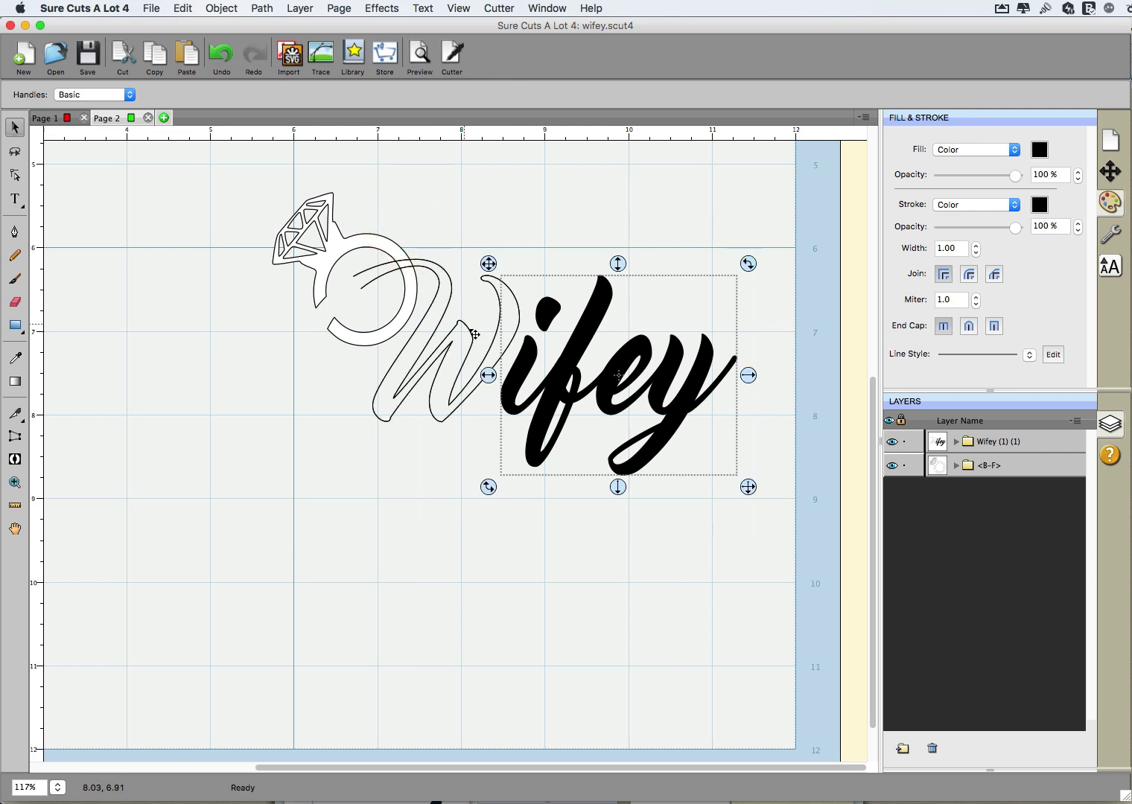
pyautogui.press('Delete')
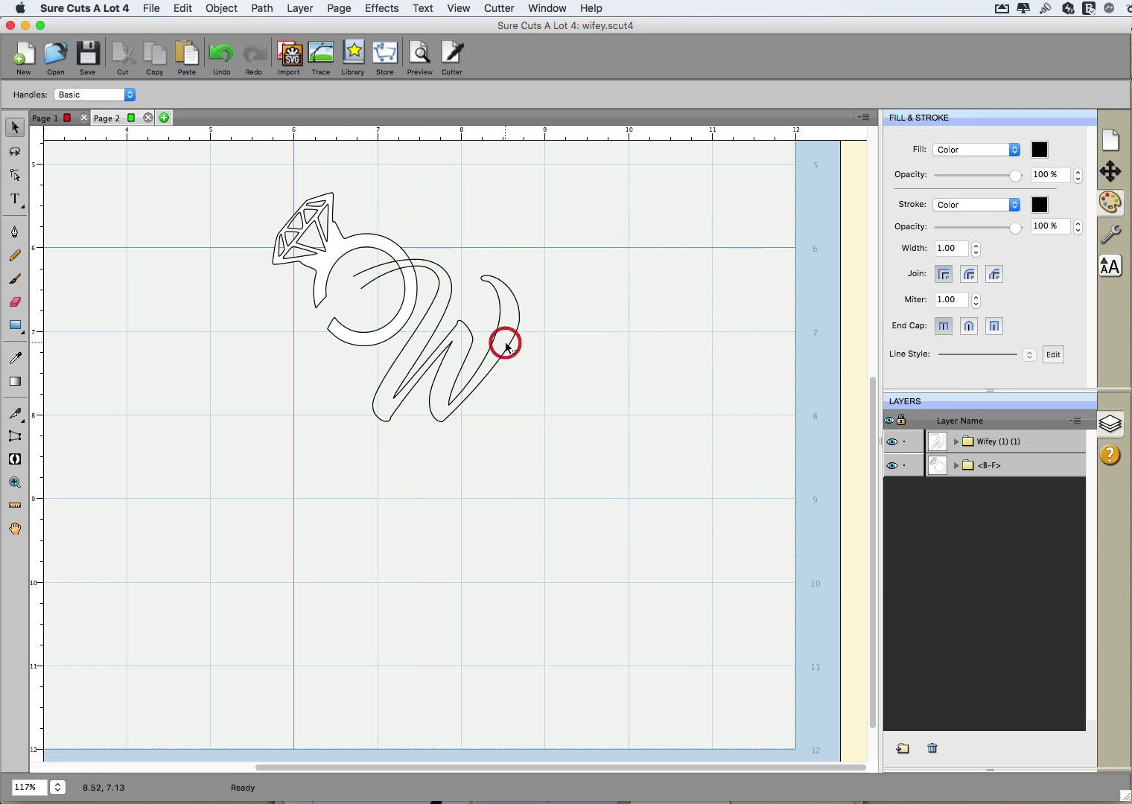
pyautogui.click(512, 344)
pyautogui.press('Delete')
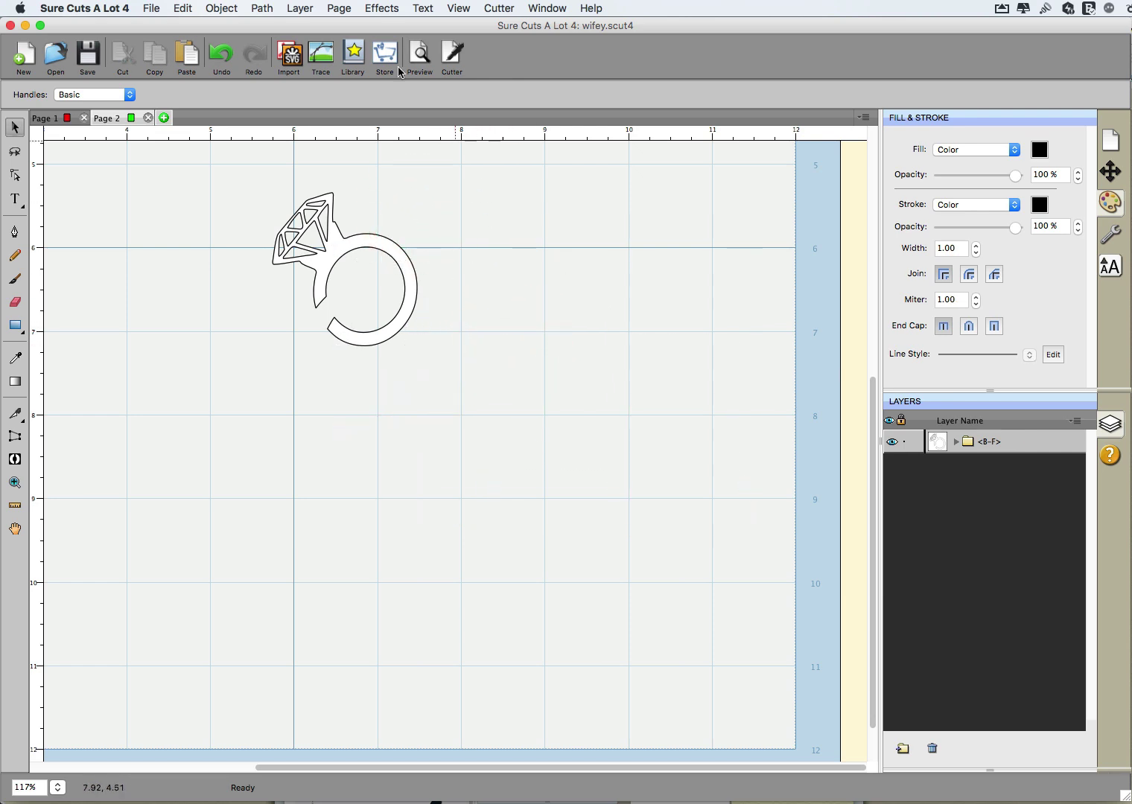
pyautogui.click(184, 8)
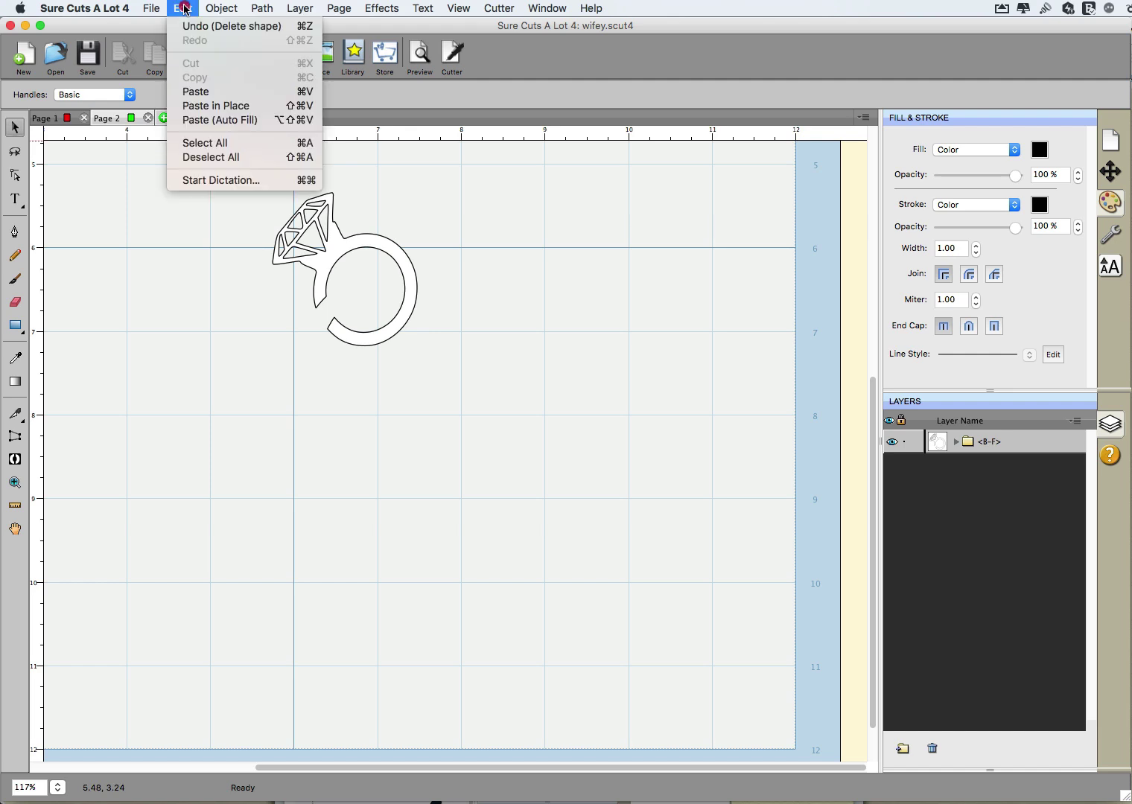
pyautogui.click(227, 106)
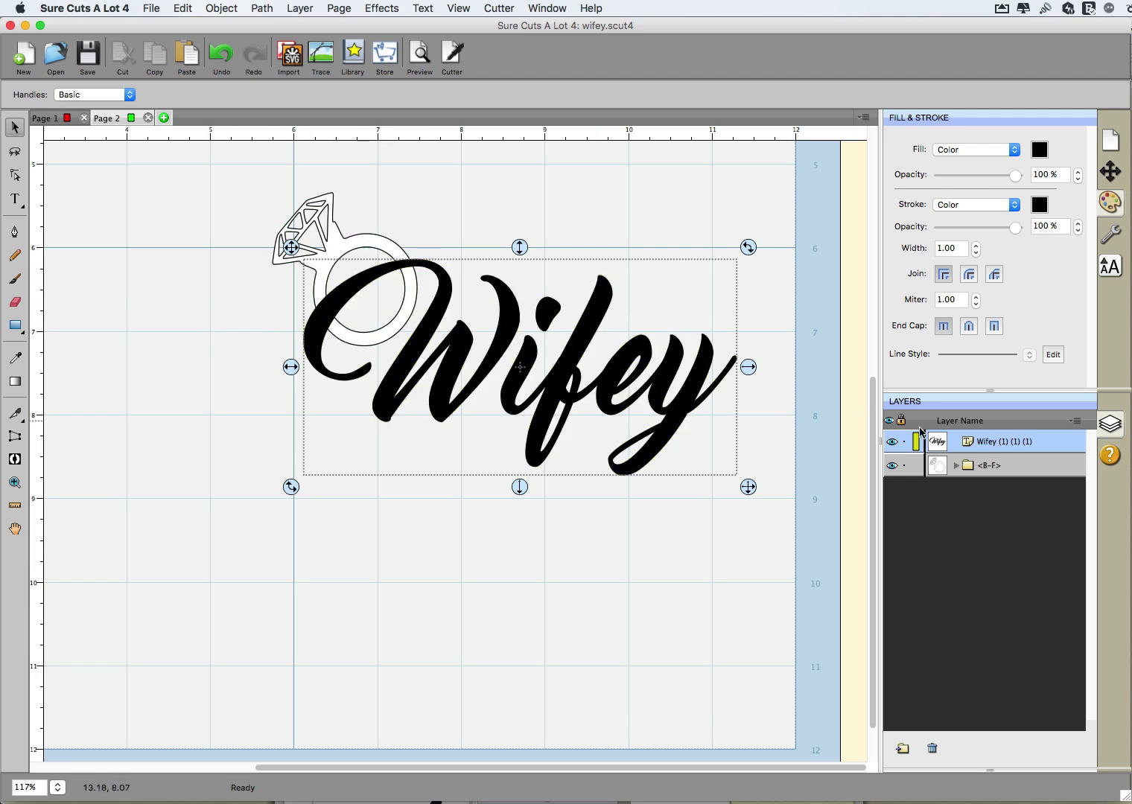
# Move the pasted Wifey layer beneath the ring layer and return it to the top of the layer order.
pyautogui.moveTo(983, 443); pyautogui.dragTo(913, 484)
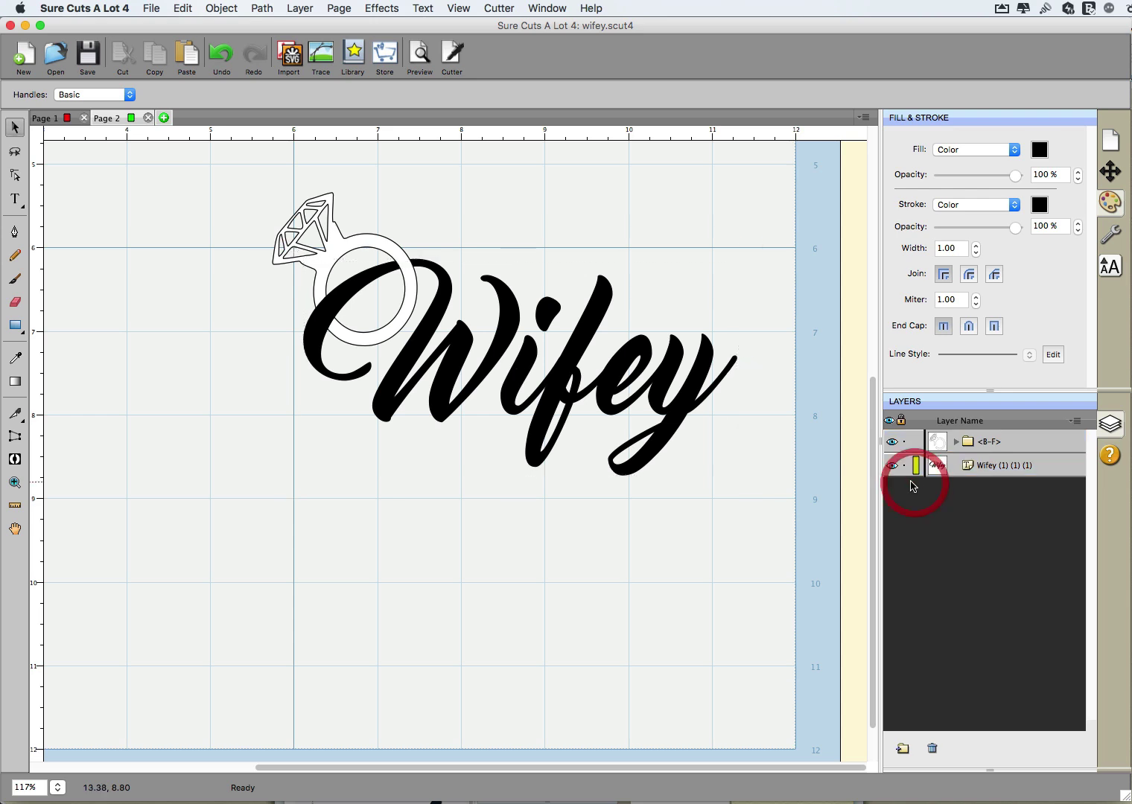
pyautogui.click(997, 466)
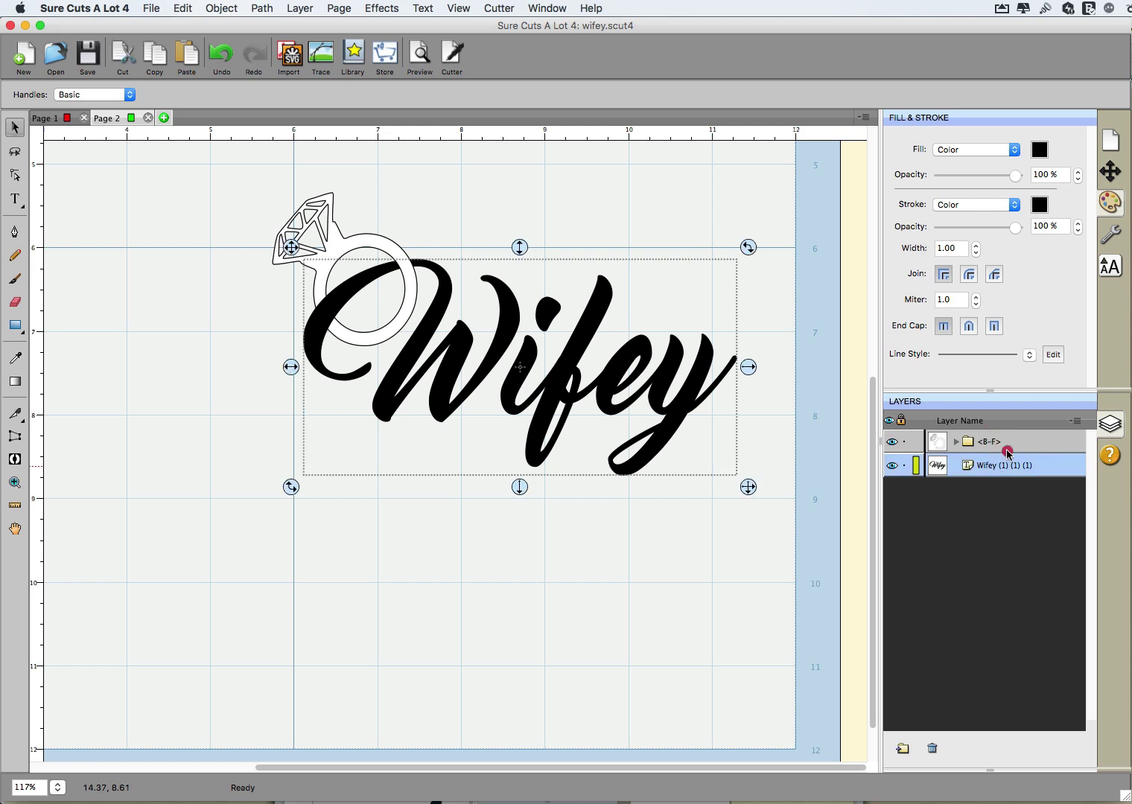
pyautogui.moveTo(1044, 469); pyautogui.dragTo(1012, 436)
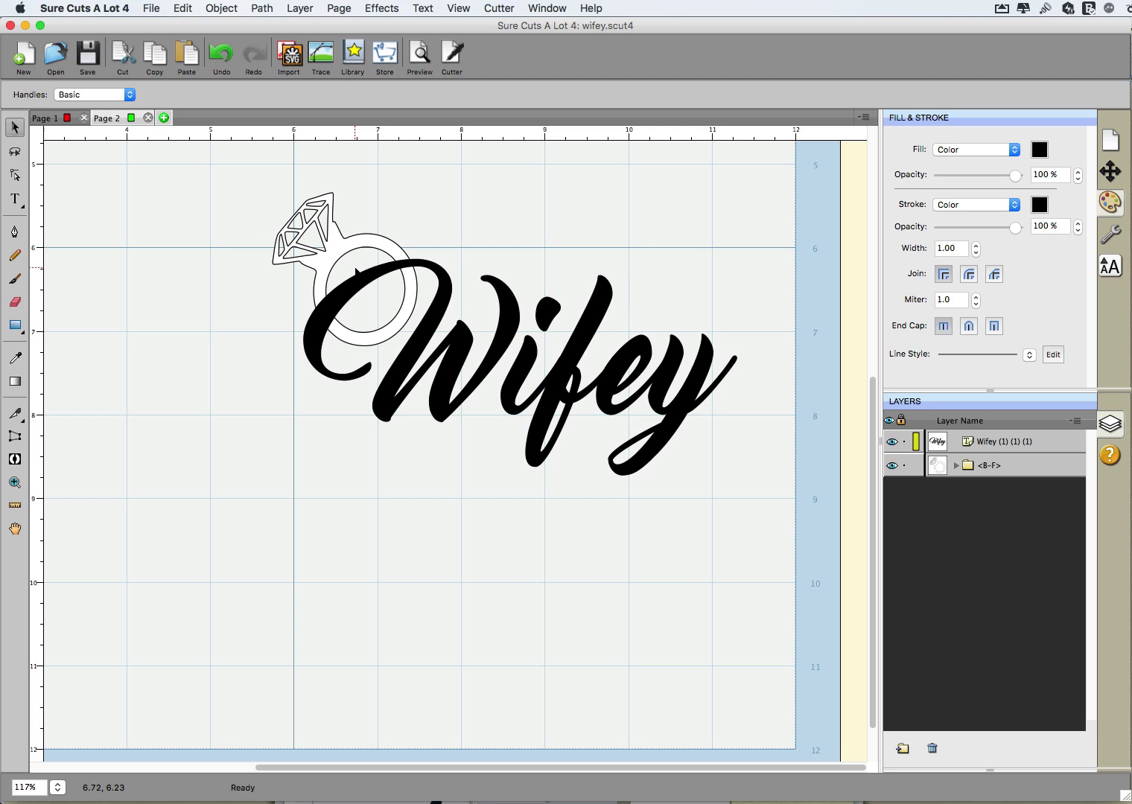
# Copy the notched ring, and subtract it from the Wifey text using Front Minus Back.
pyautogui.click(390, 244)
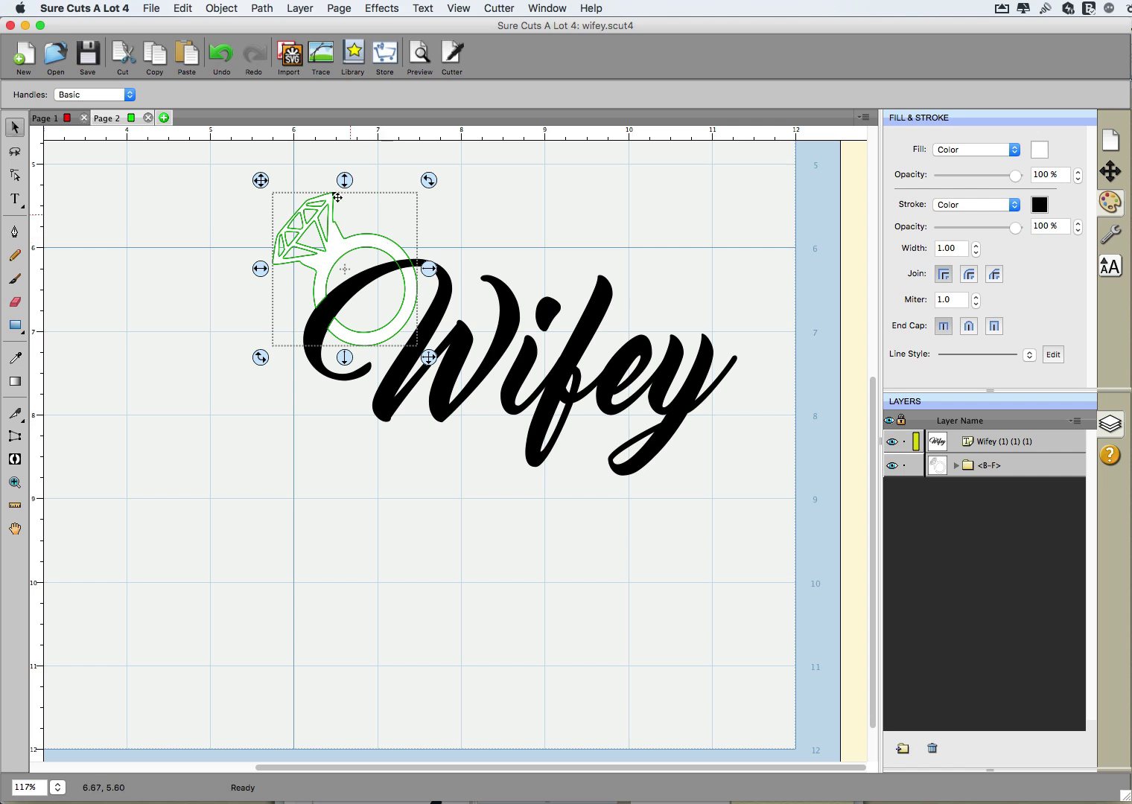
pyautogui.click(154, 56)
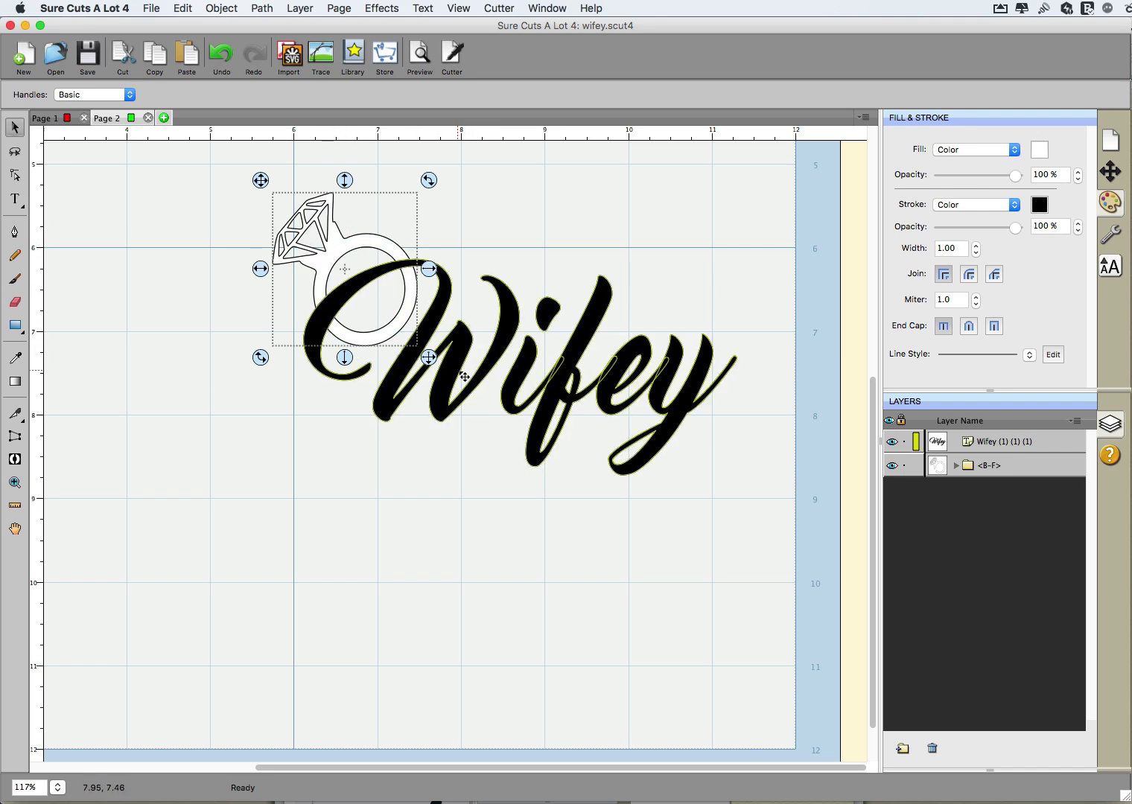
pyautogui.keyDown('shift'); pyautogui.click(455, 341); pyautogui.keyUp('shift')
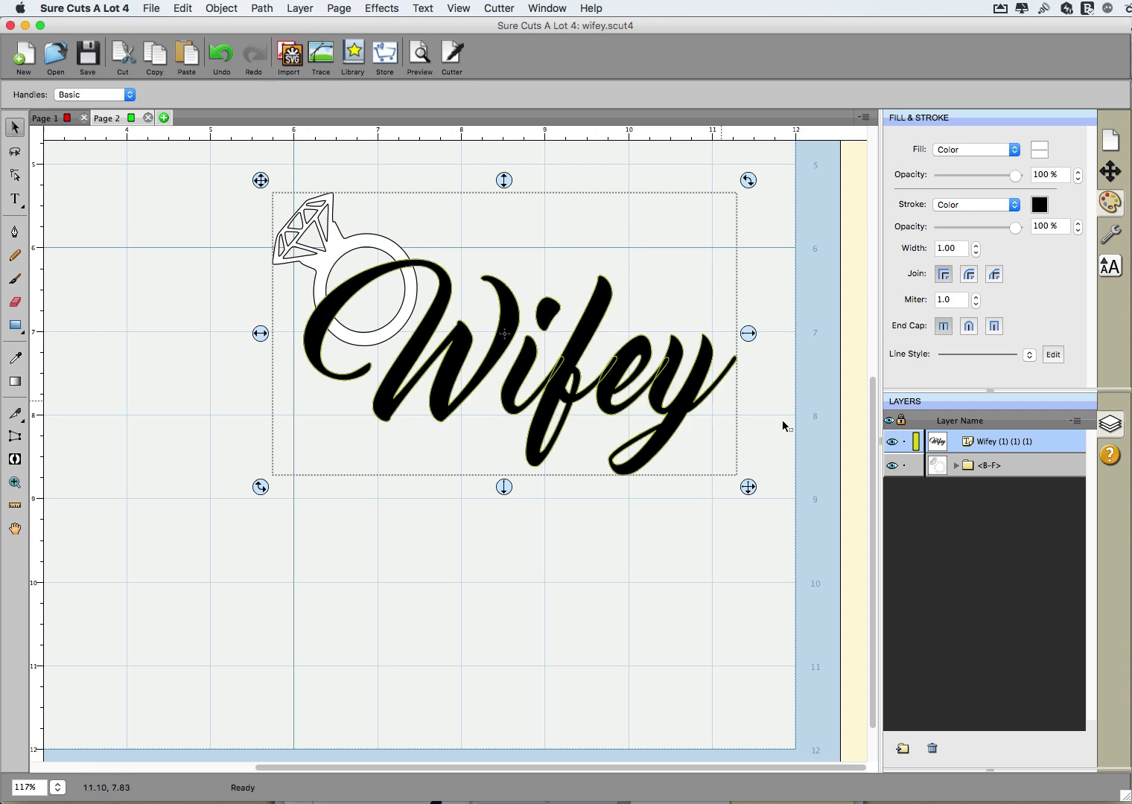
pyautogui.click(261, 9)
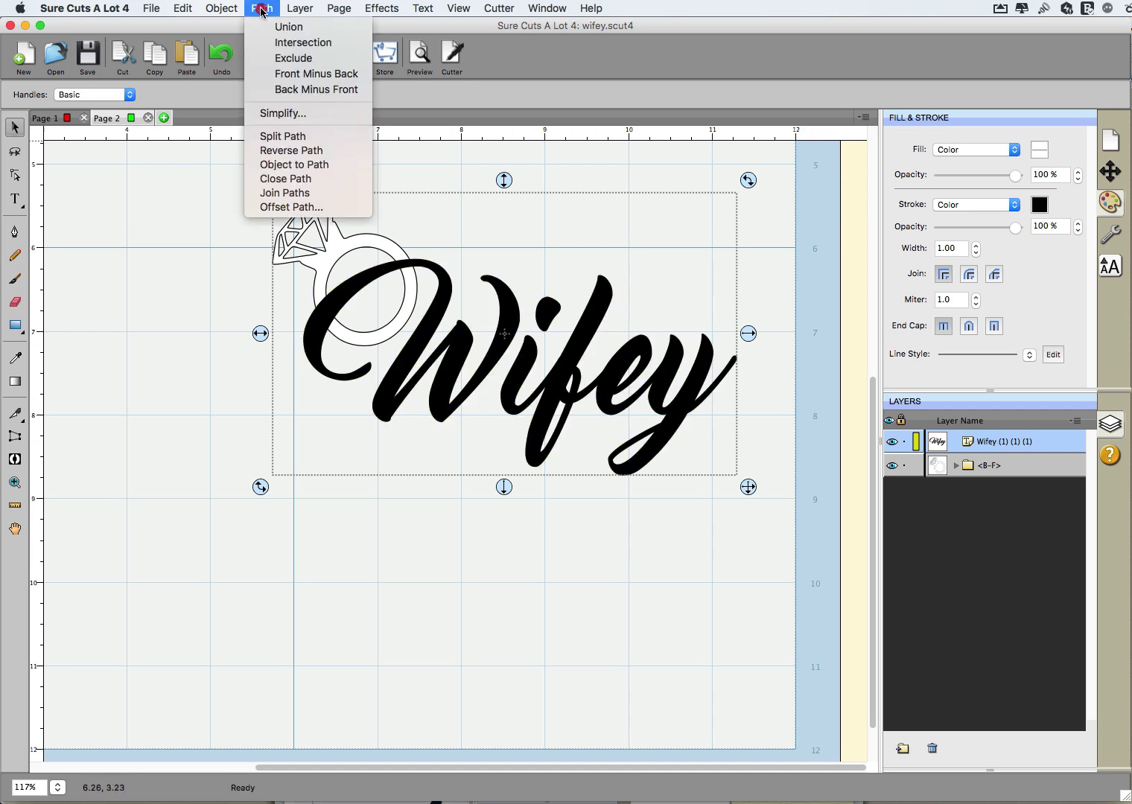
pyautogui.click(303, 74)
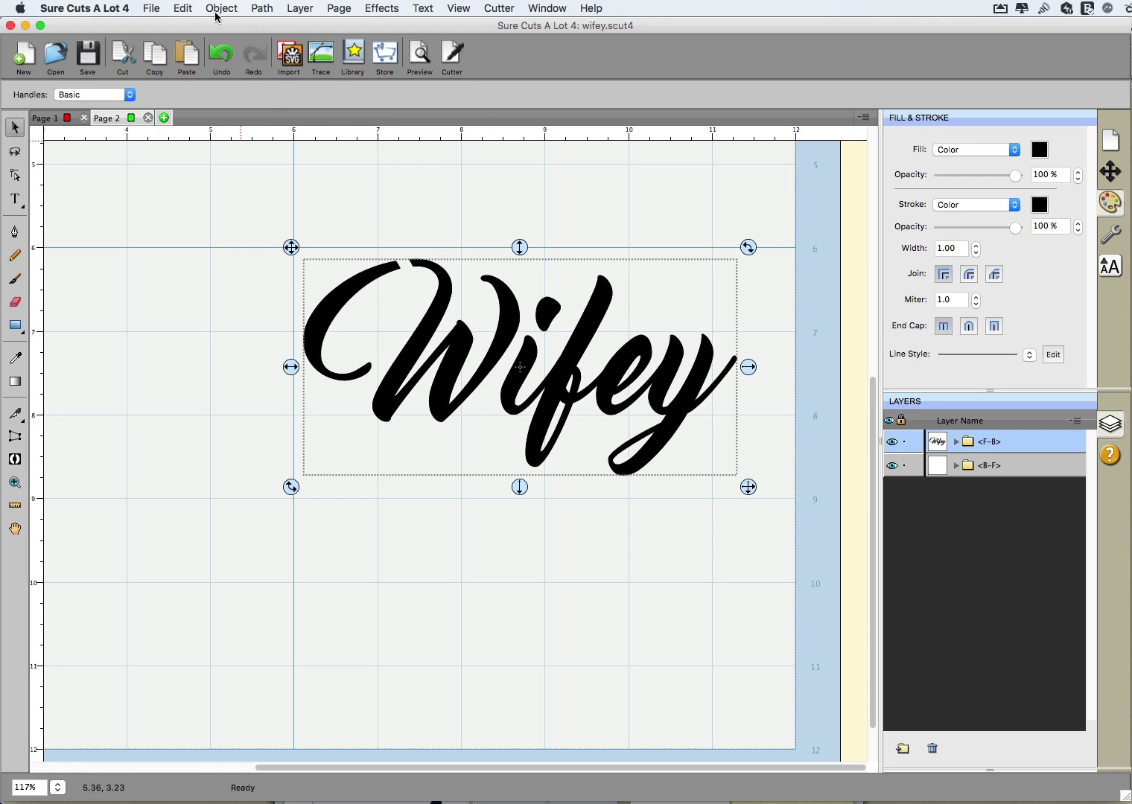
# Paste the copied ring in place over the cut text and deselect it.
pyautogui.click(187, 10)
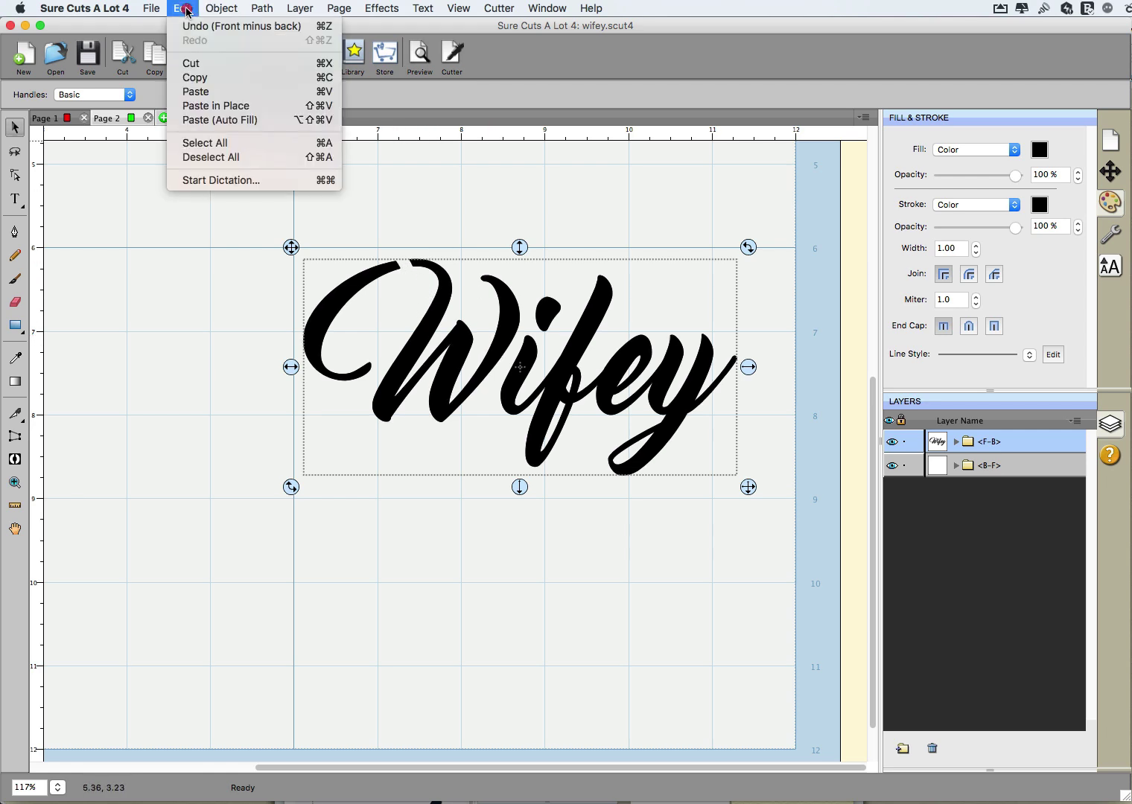
pyautogui.click(224, 105)
pyautogui.click(168, 263)
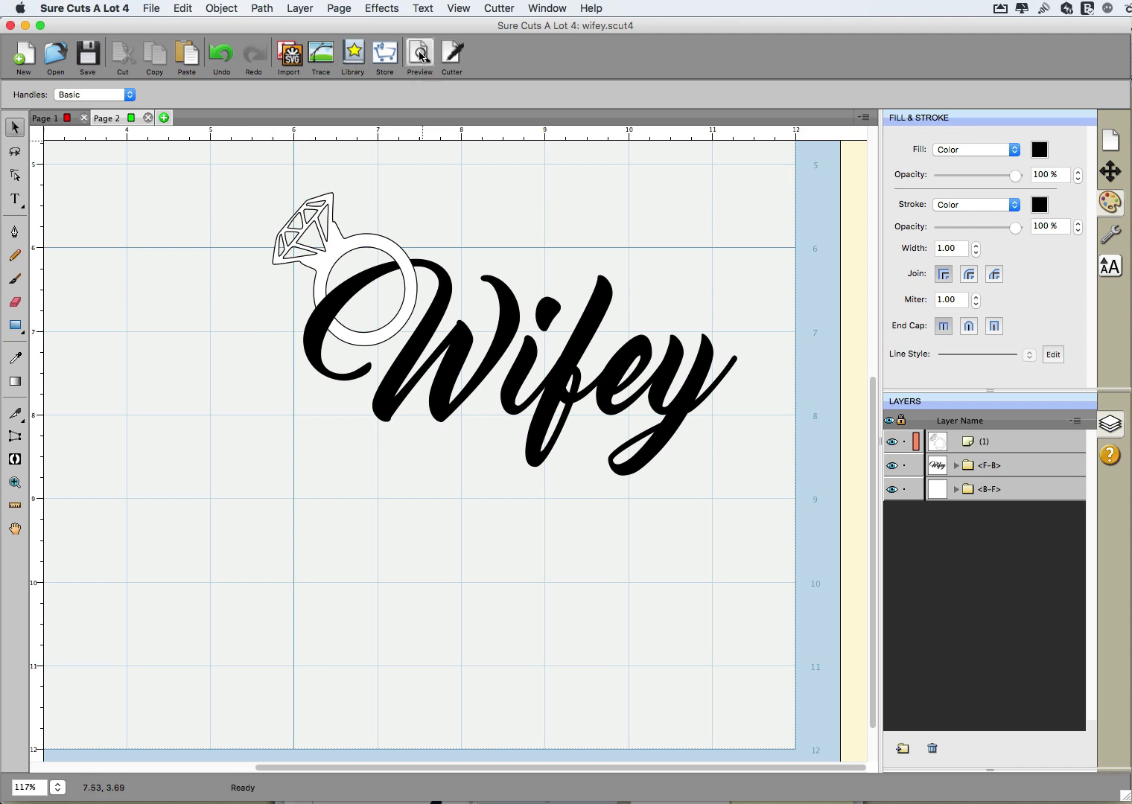
# Preview the design's cut lines to examine the interlocking ring and text, and close the preview.
pyautogui.click(419, 53)
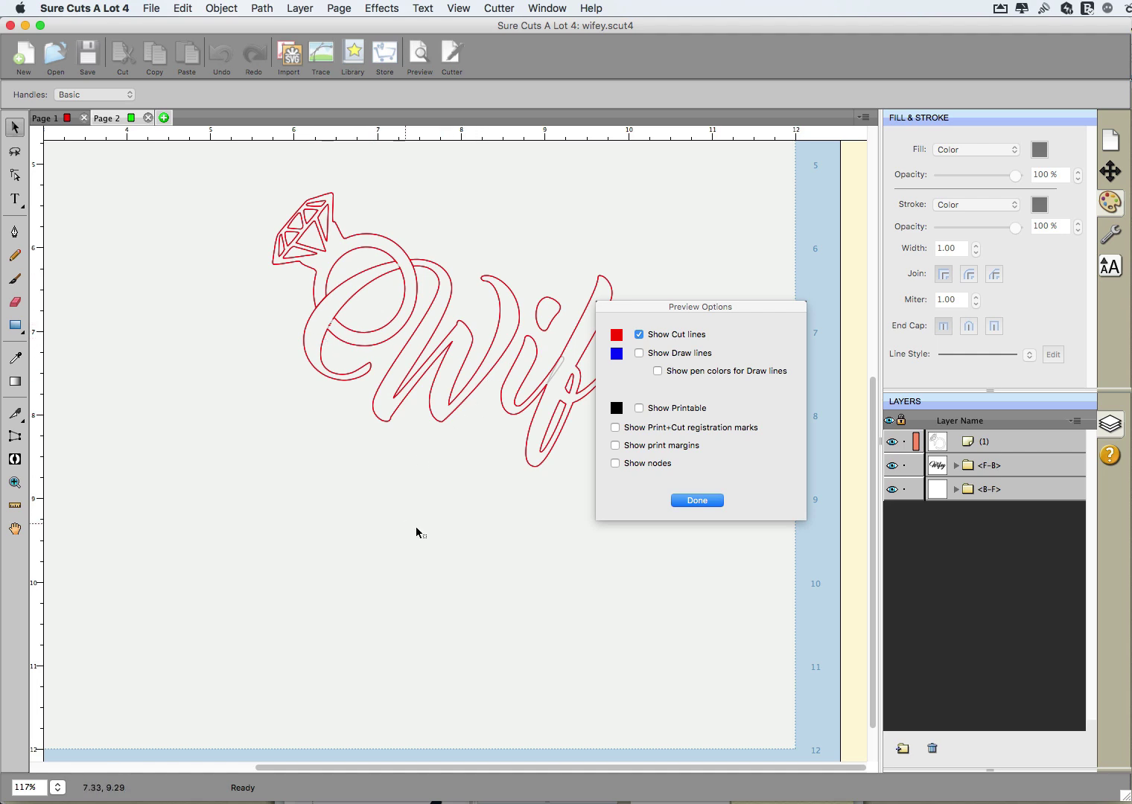
pyautogui.click(442, 547)
pyautogui.click(704, 502)
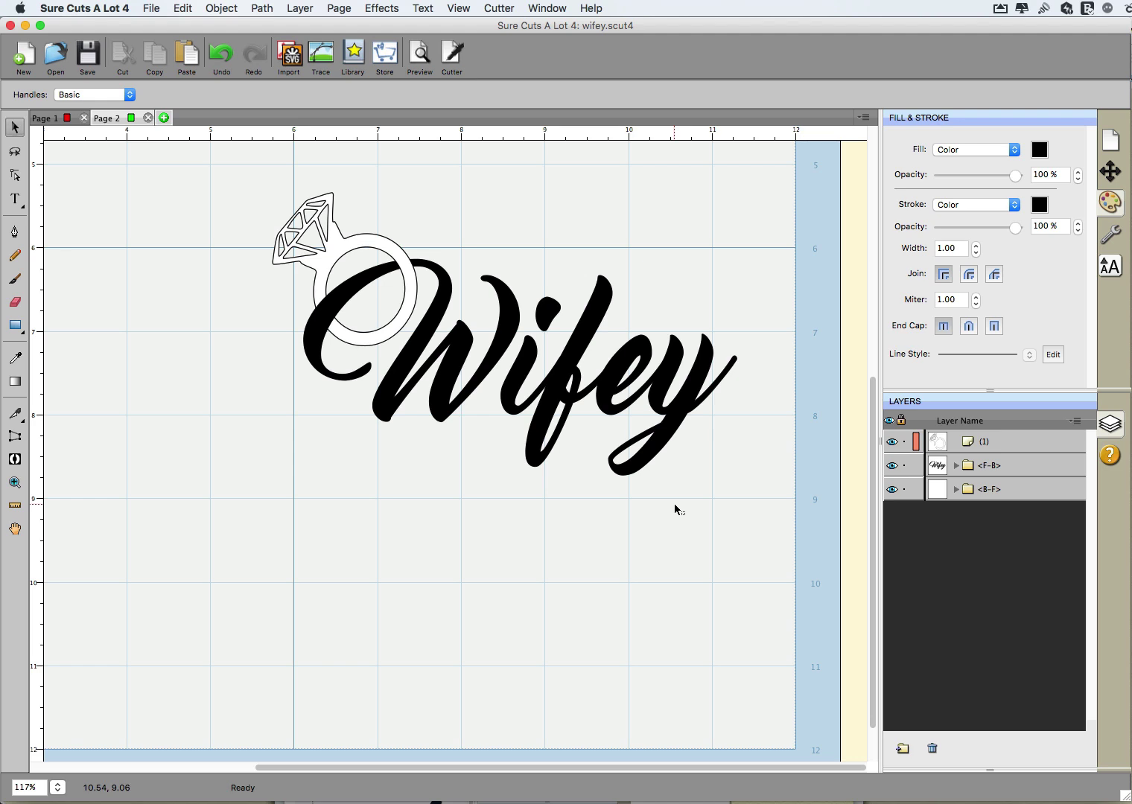
# Switch to Chrome, read through the Craft Edge Hook Effect tutorial's layer-locking and Knife tool instructions, and return to Sure Cuts A Lot 4.
pyautogui.press('super+Tab')
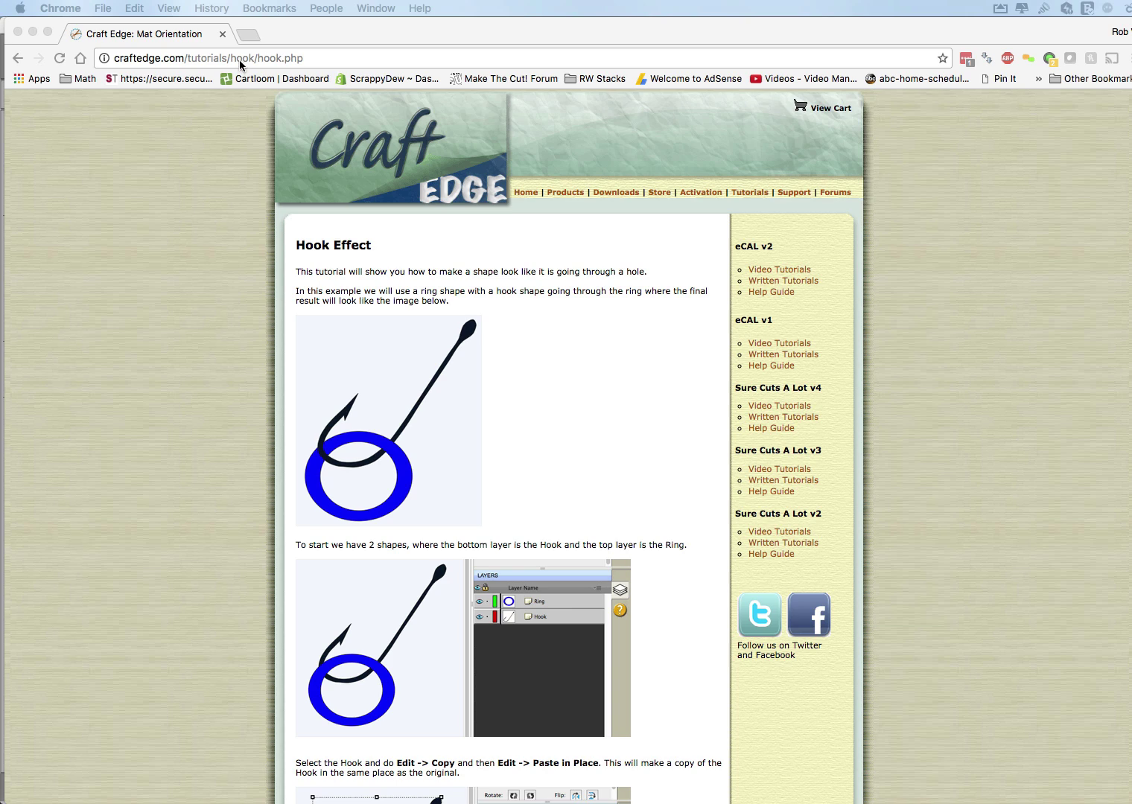
pyautogui.scroll(-5, 512, 384)
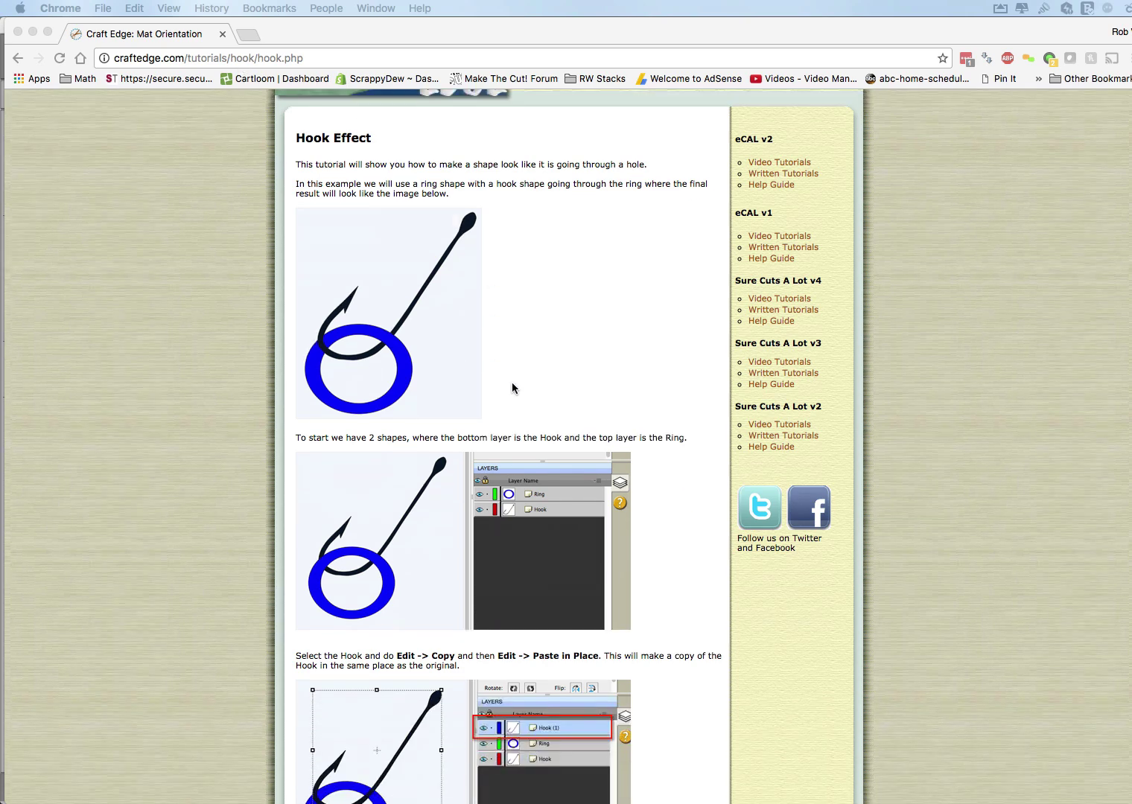
pyautogui.scroll(-6, 506, 382)
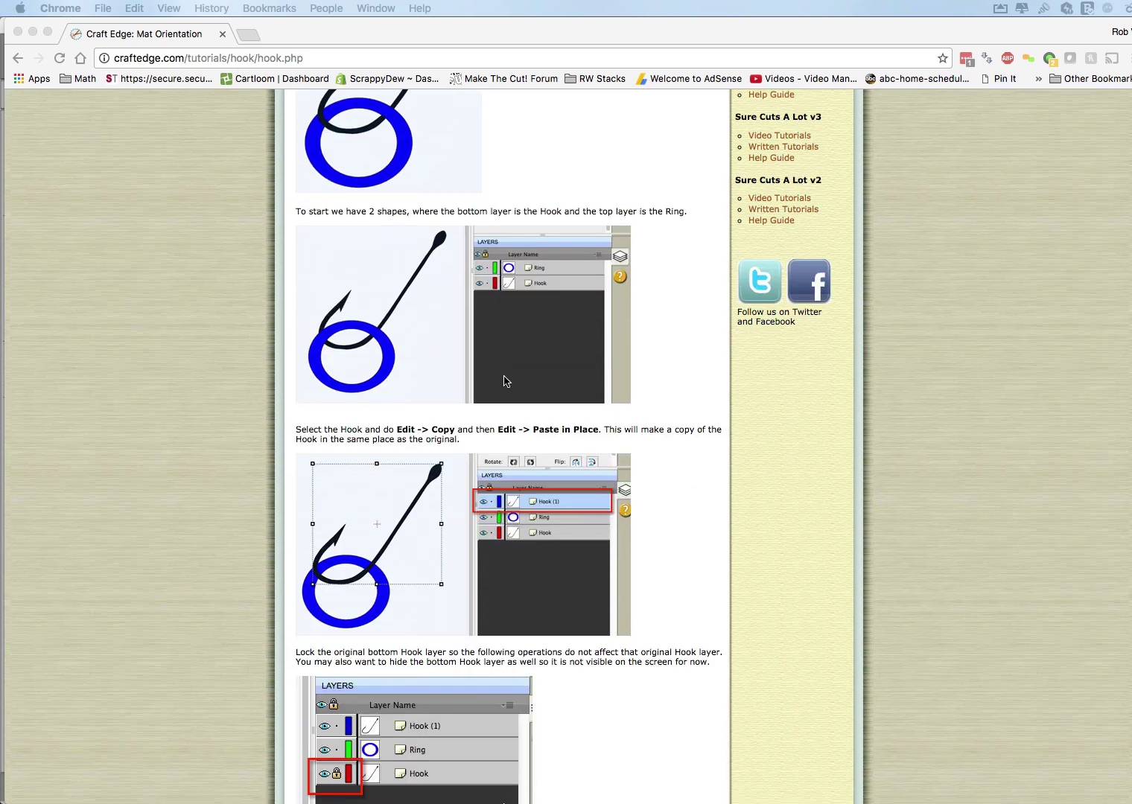
pyautogui.scroll(-1, 497, 381)
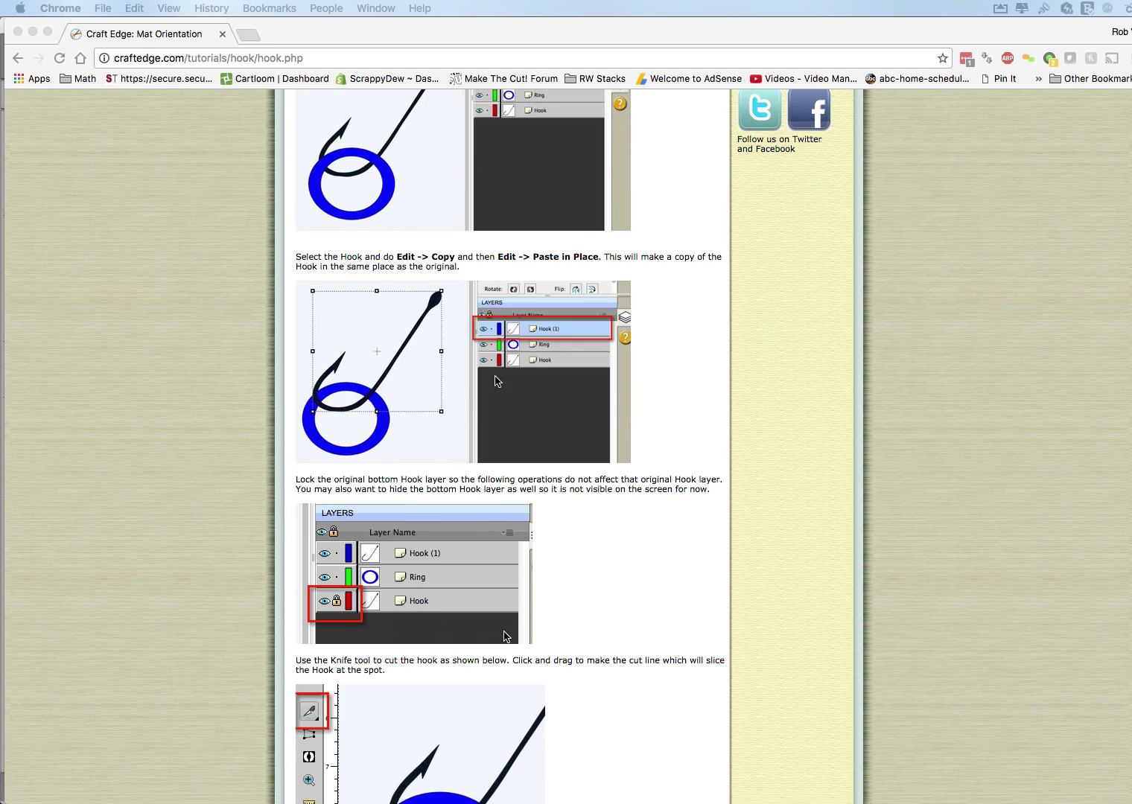
pyautogui.scroll(-3, 497, 382)
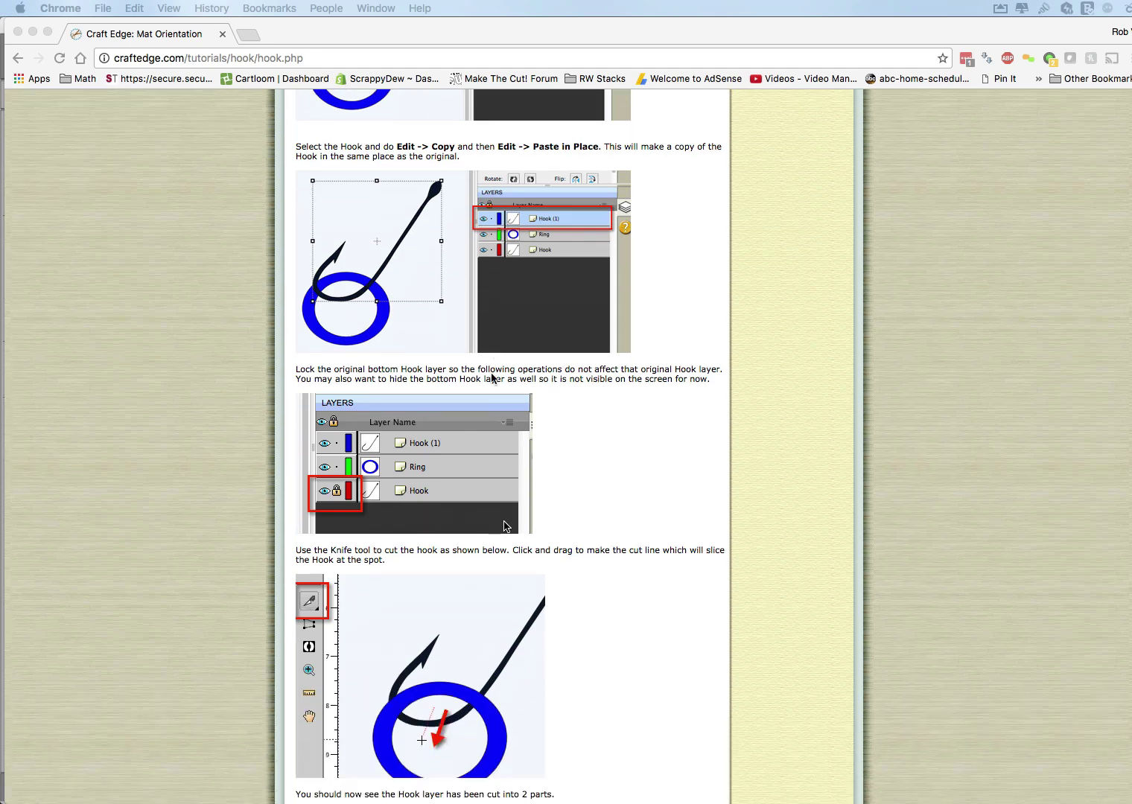
pyautogui.scroll(-5, 491, 378)
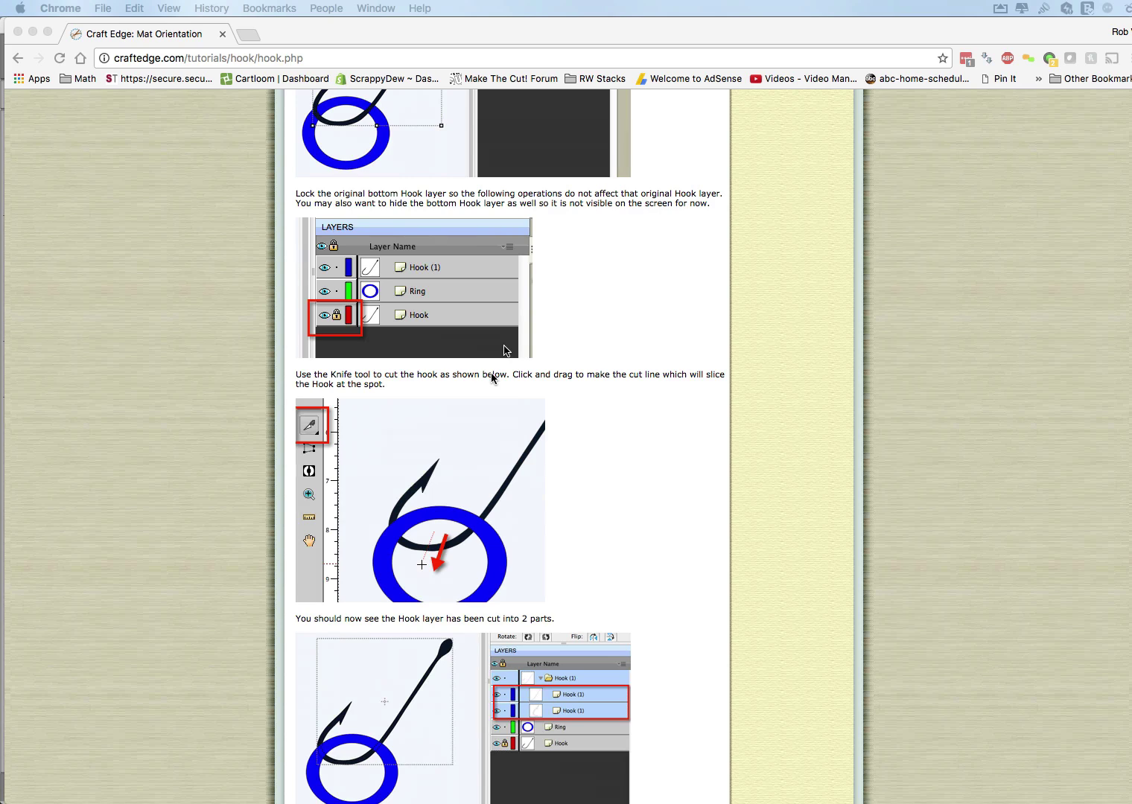
pyautogui.scroll(-1, 491, 379)
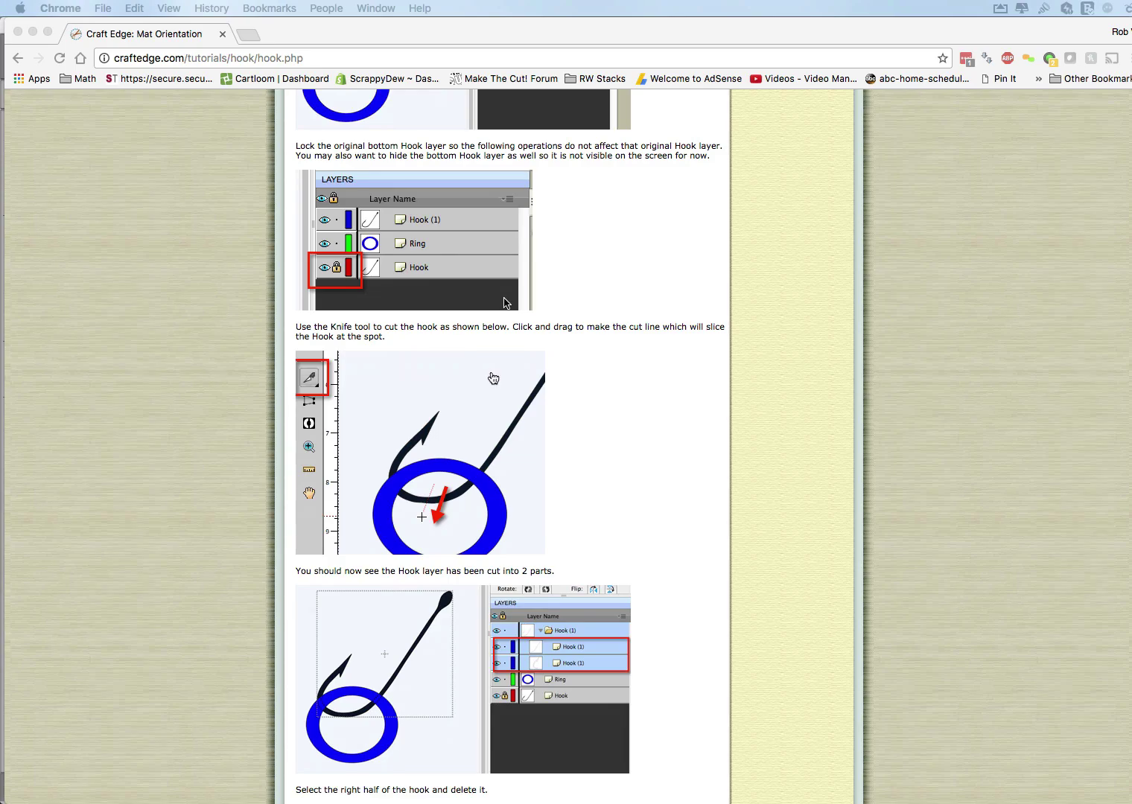
pyautogui.press('super+Tab')
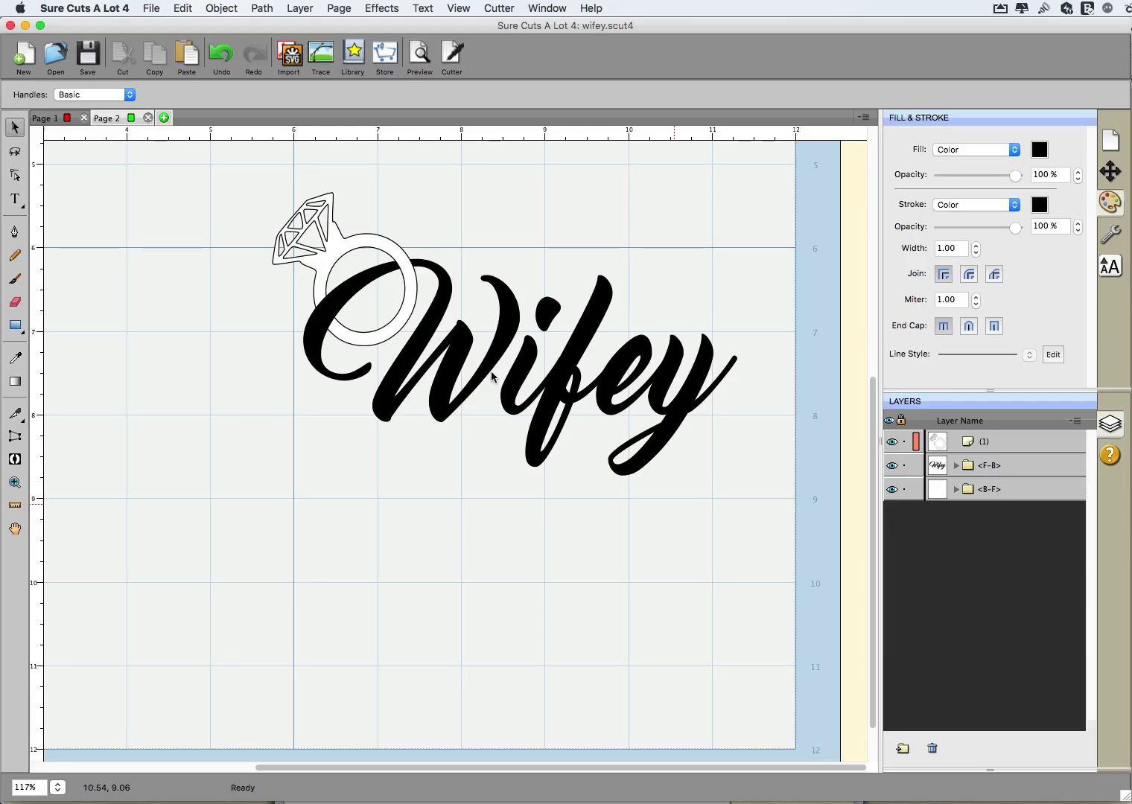